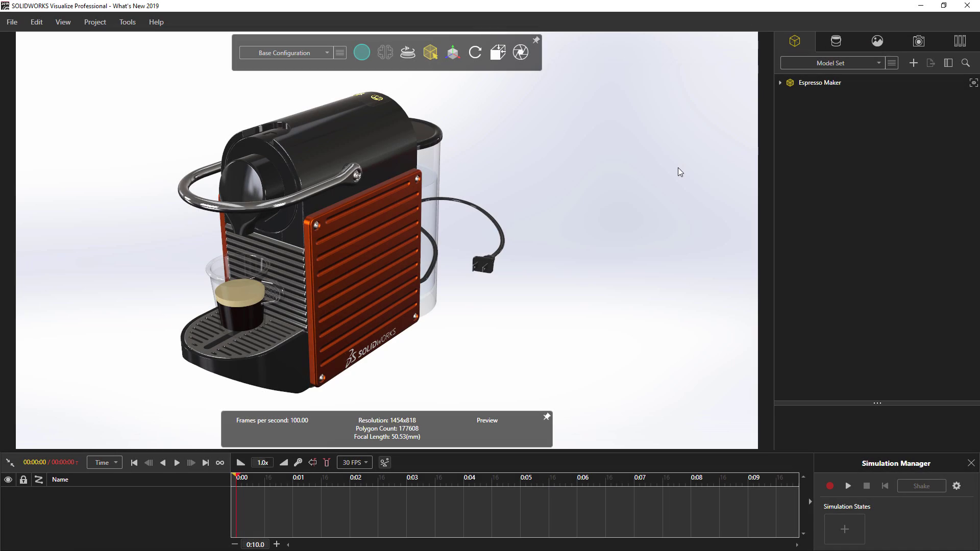
- Filter the model tree with 'pod' and unhide Coffee Pod-1 in the scene
click(966, 63)
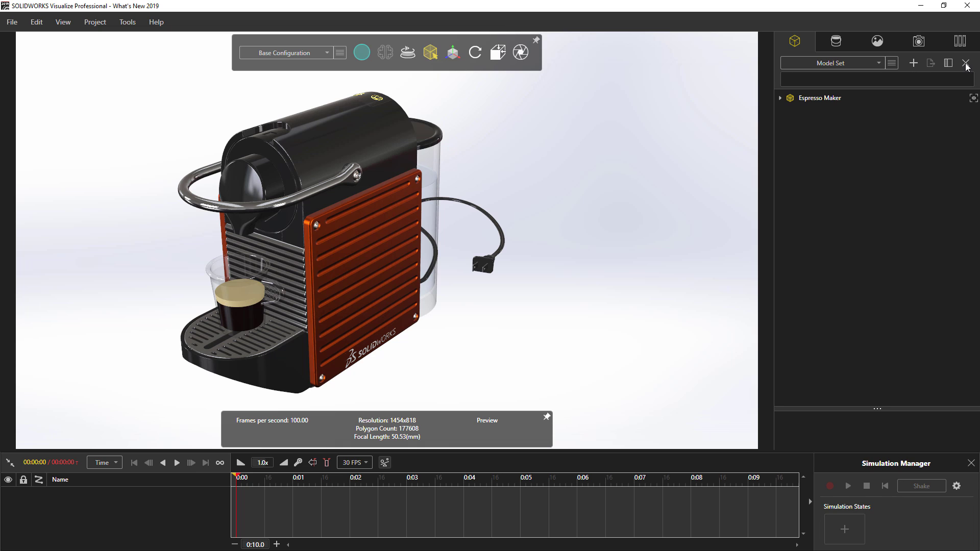
text(pod)
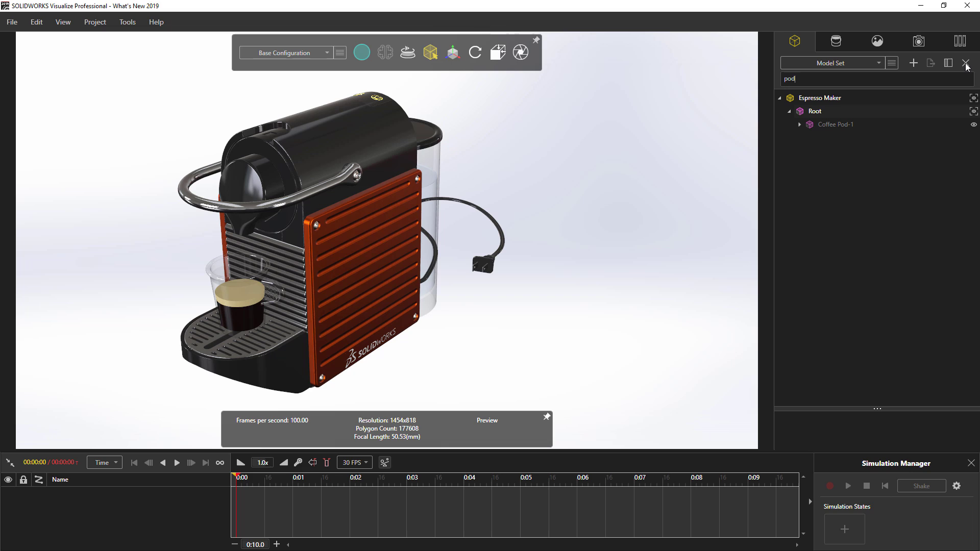
click(974, 125)
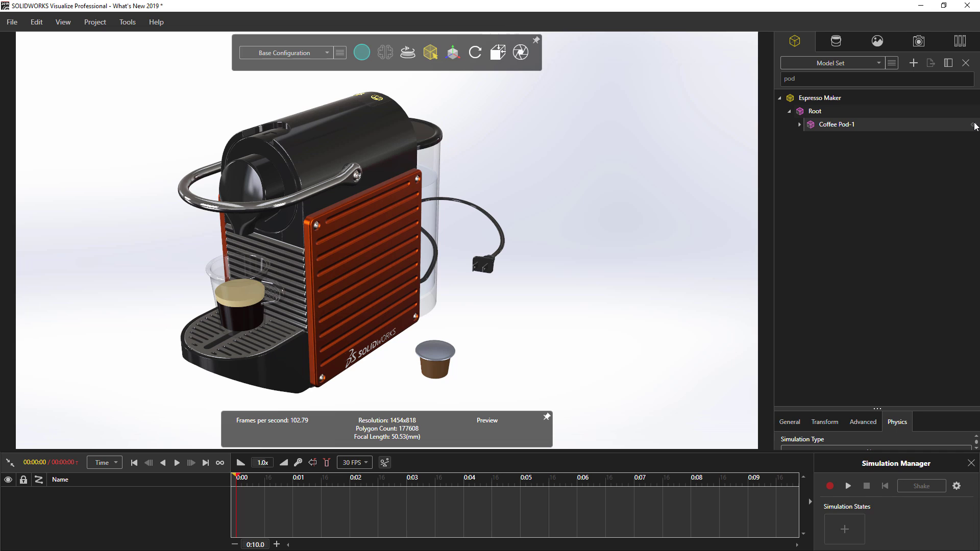
- Clear the filter, drag Coffee Pod-1 up beside Root, and collapse both groups
click(968, 64)
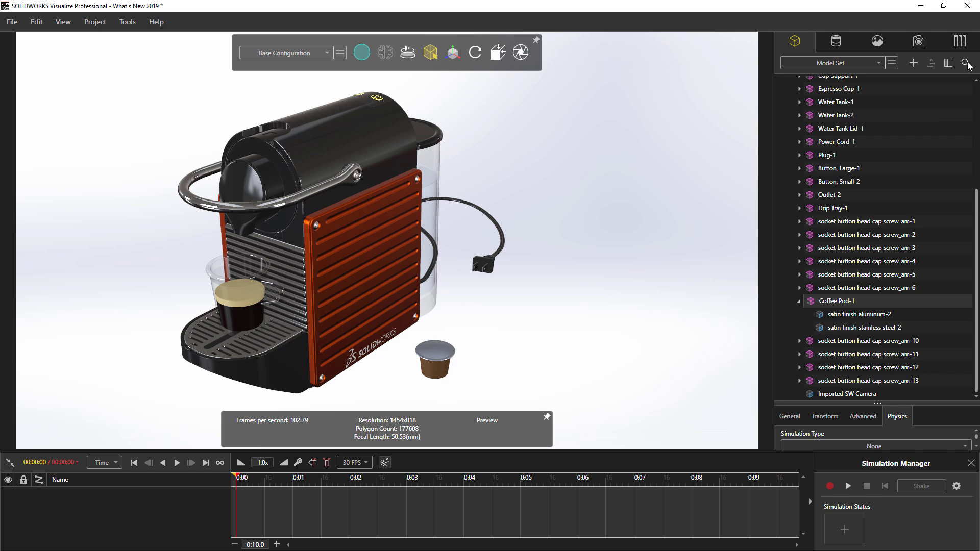
drag(825, 305, 826, 96)
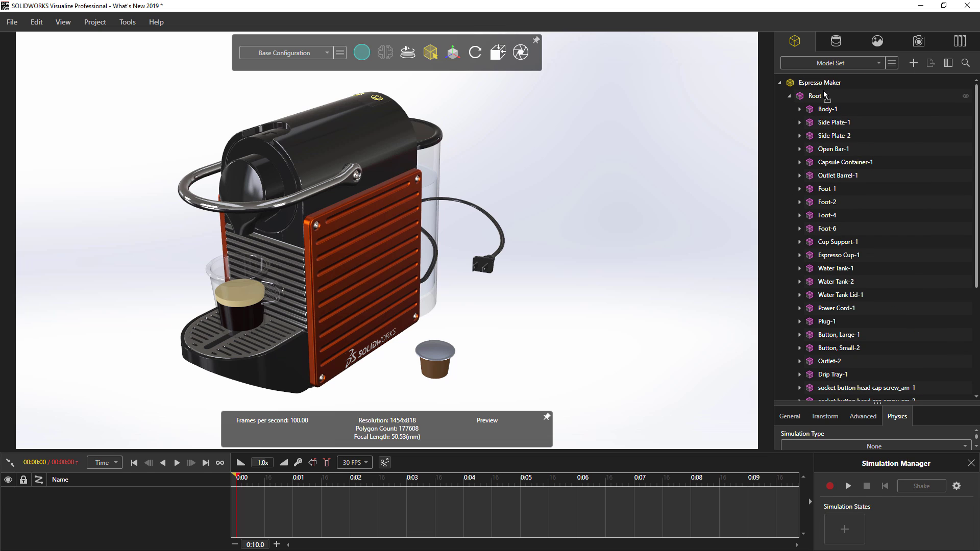
click(790, 97)
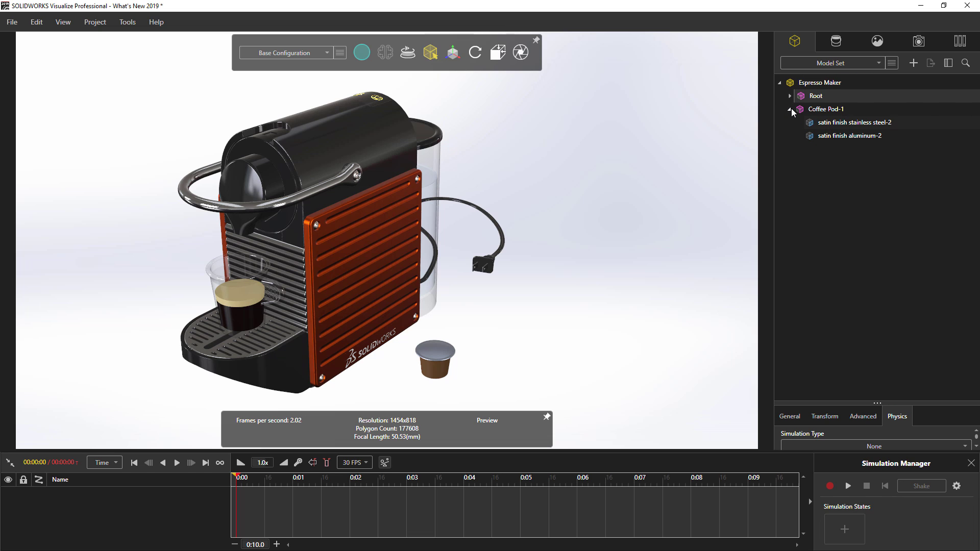
click(791, 109)
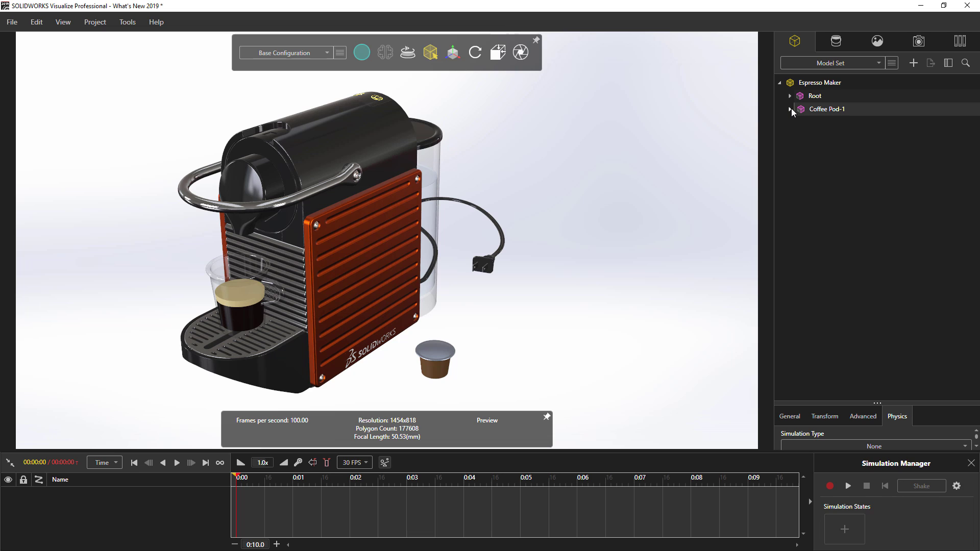
- Give Coffee Pod-1 Dynamic simulation type with a Mesh collider in its Physics properties
drag(872, 402, 880, 244)
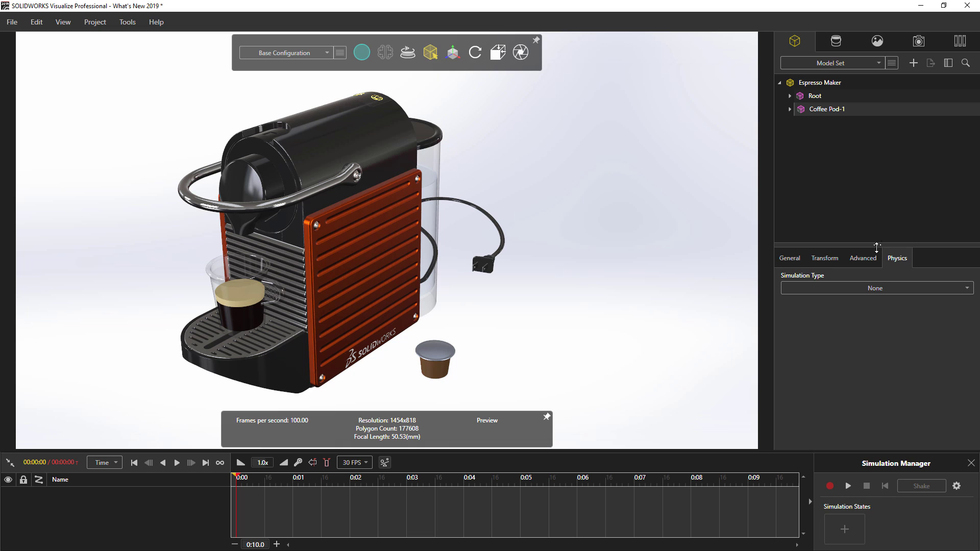
click(879, 288)
click(861, 330)
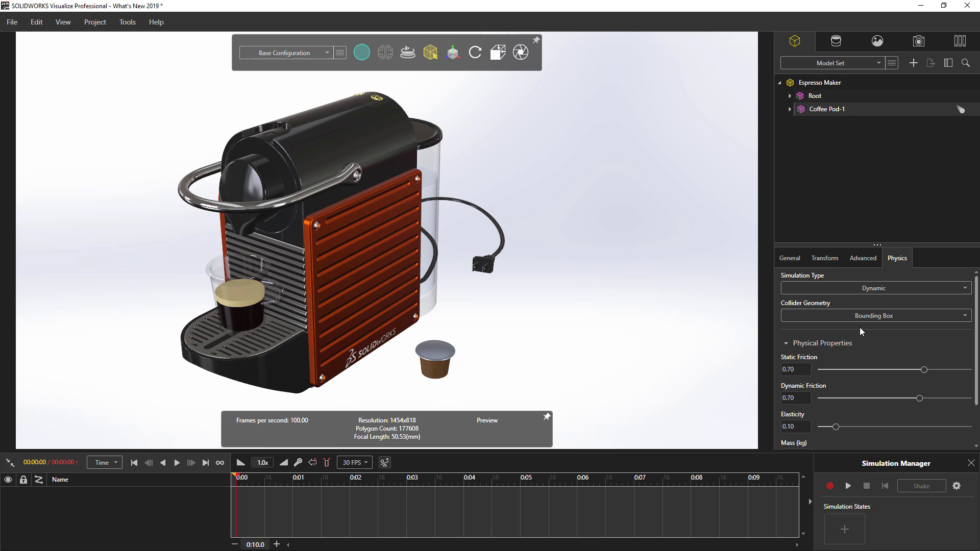
click(878, 315)
- Lift the pod above the machine and test its fall with the Simulation Manager
click(453, 52)
drag(436, 280, 574, 41)
click(848, 486)
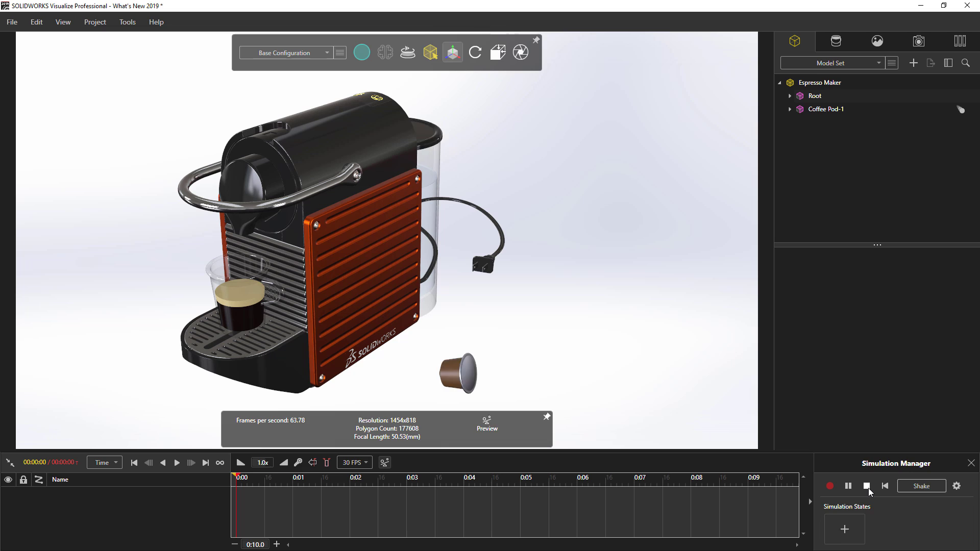
click(868, 486)
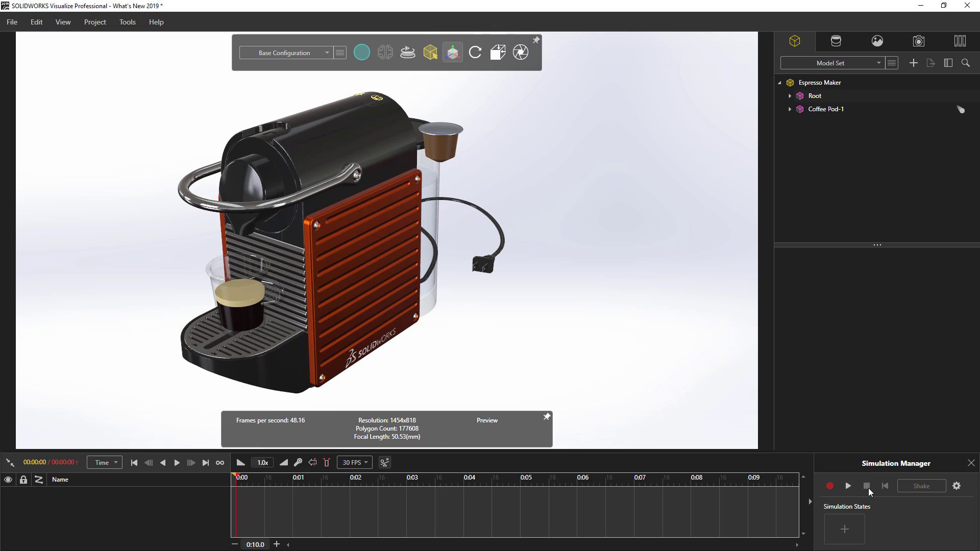
- Copy Coffee Pod-1 and paste it into the model tree as Coffee Pod-1 2
right_click(833, 107)
mouse_move(859, 207)
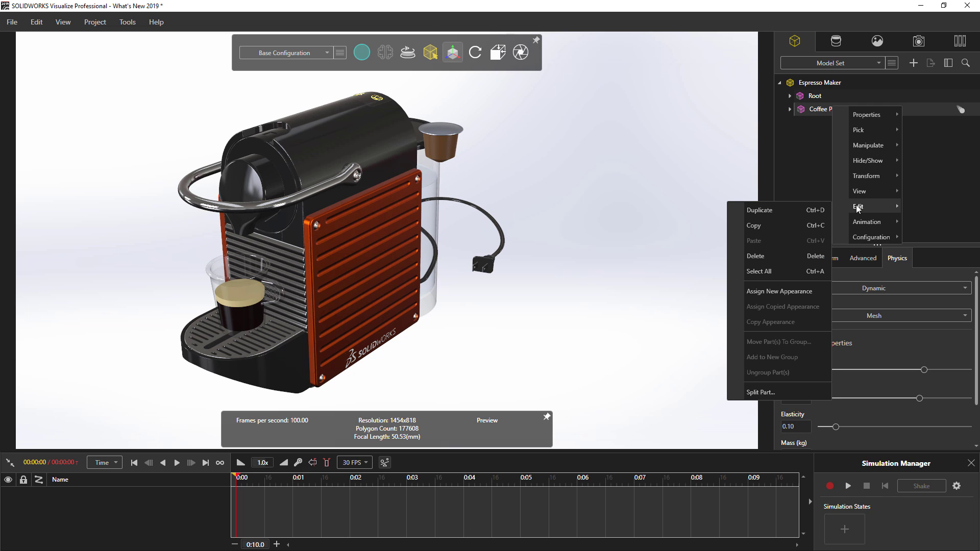
click(788, 226)
right_click(868, 132)
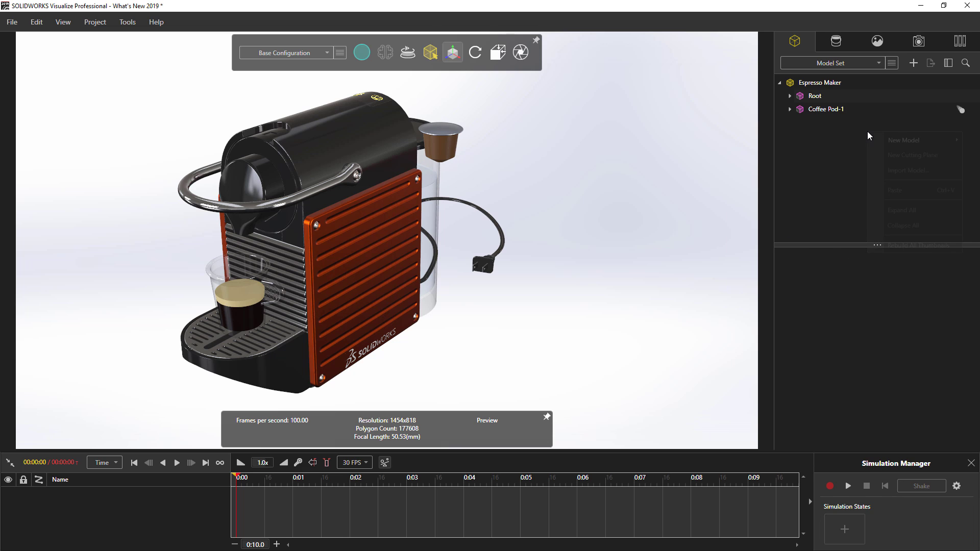
click(895, 190)
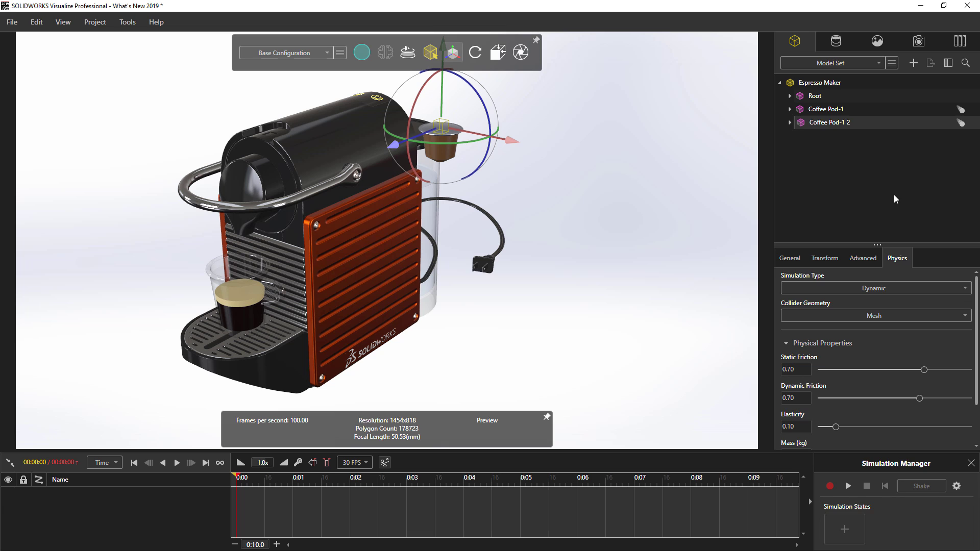
- Duplicate Coffee Pod-1 2 and lift the copies to stack three pods above the machine
right_click(838, 123)
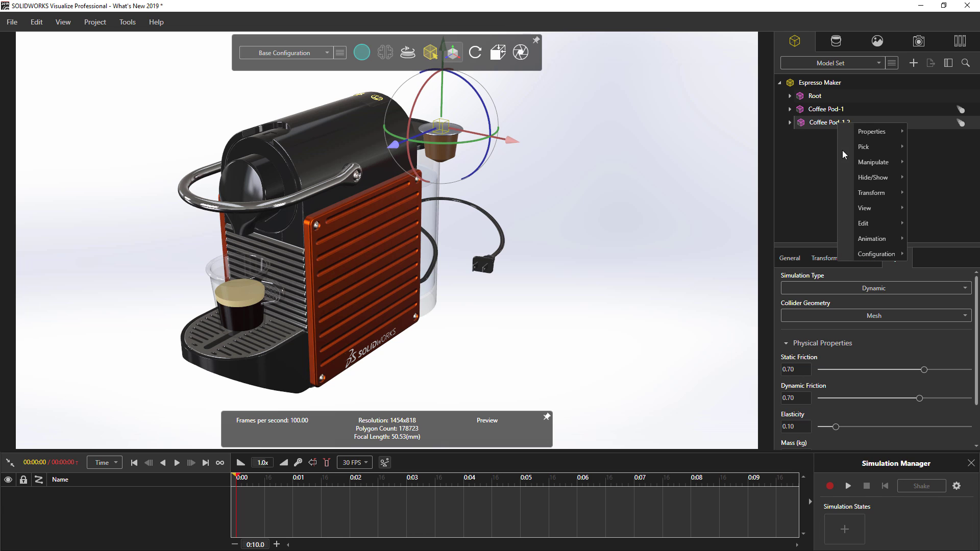
mouse_move(859, 224)
click(802, 230)
drag(569, 198, 565, 217)
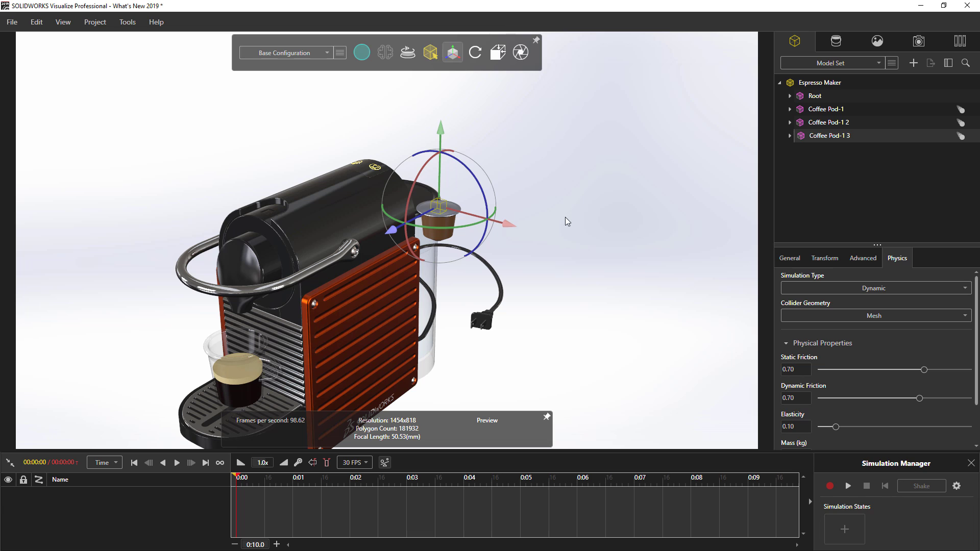
drag(451, 136, 455, 91)
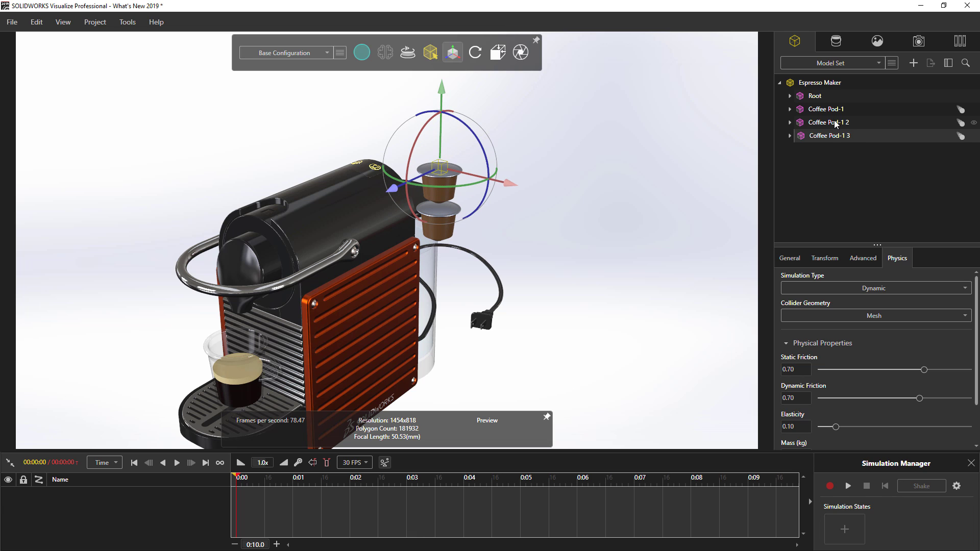
click(834, 123)
click(450, 76)
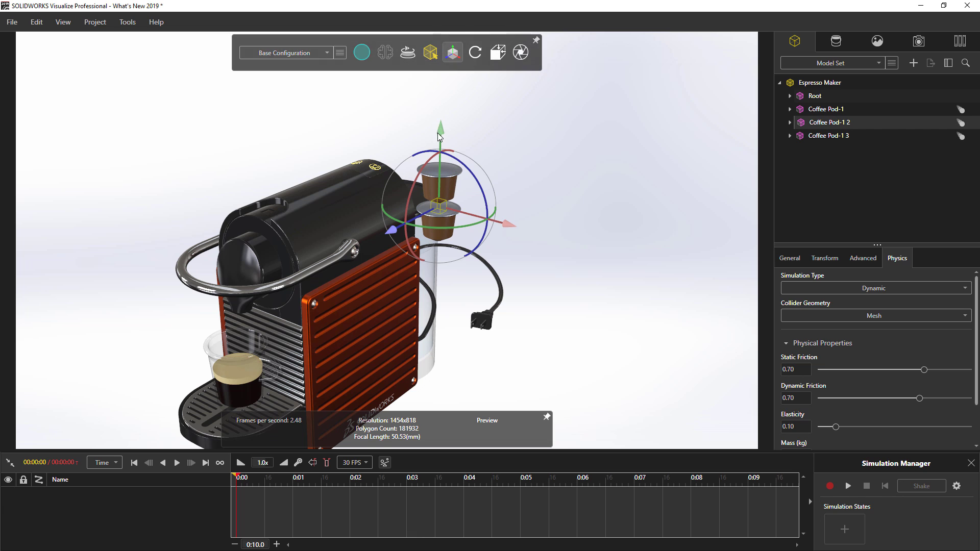
- Duplicate the three stacked pods with Ctrl+D and move them aside into a second column
ctrl+click(811, 107)
ctrl+click(808, 137)
key(ctrl+d)
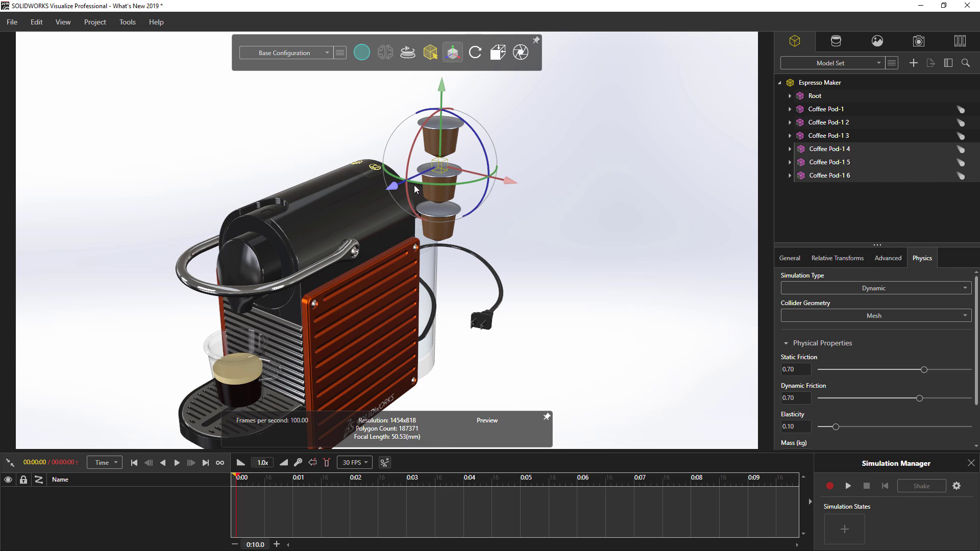
drag(415, 185, 450, 169)
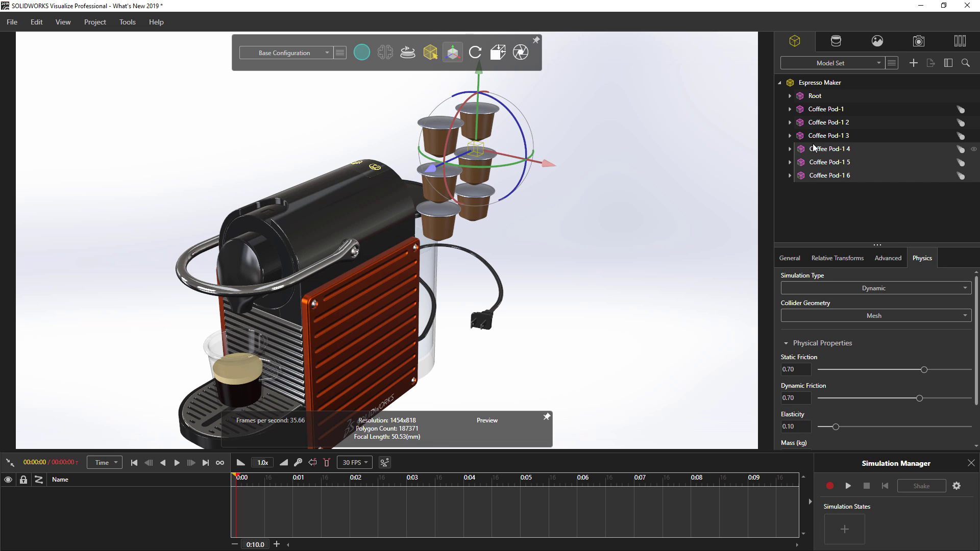
- Slide the coffee pod stack to the right along the red axis
click(453, 54)
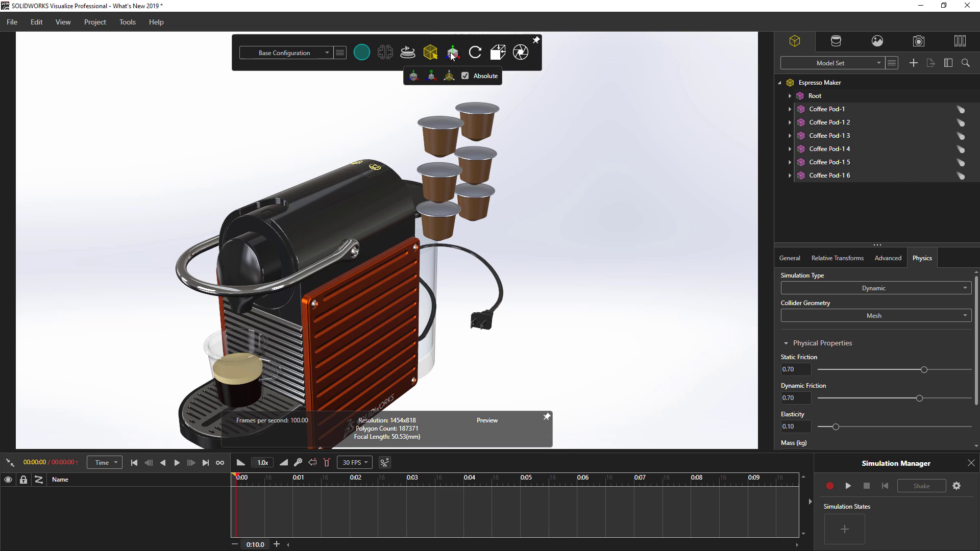
click(453, 53)
drag(529, 189, 574, 214)
- Run the physics simulation to drop the pods and save the result as a simulation state
middle_drag(587, 302, 583, 273)
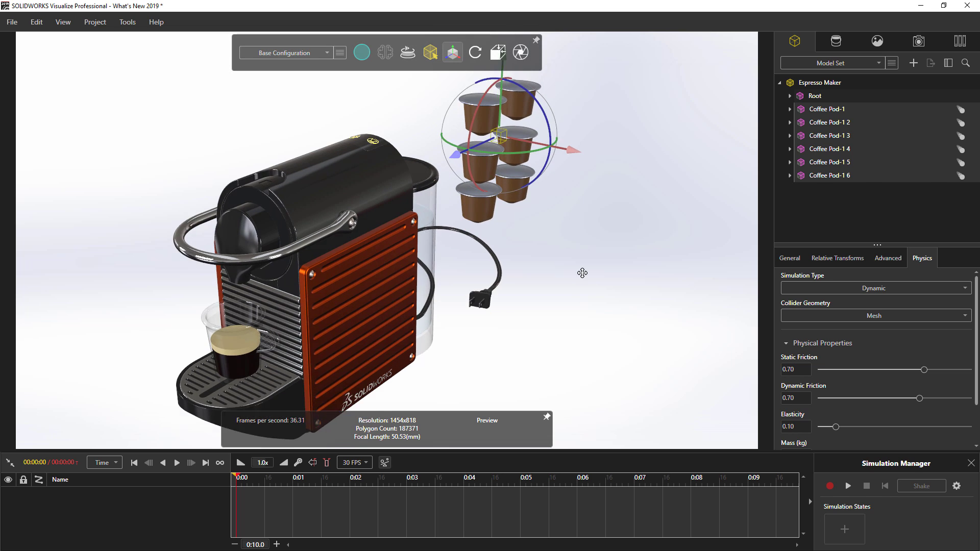
scroll(583, 273, down, 5)
click(587, 283)
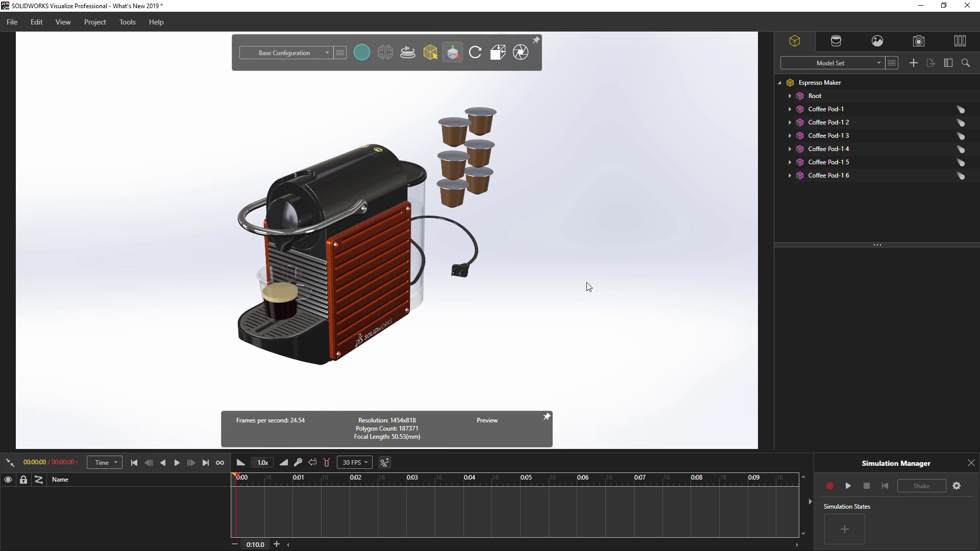
click(848, 487)
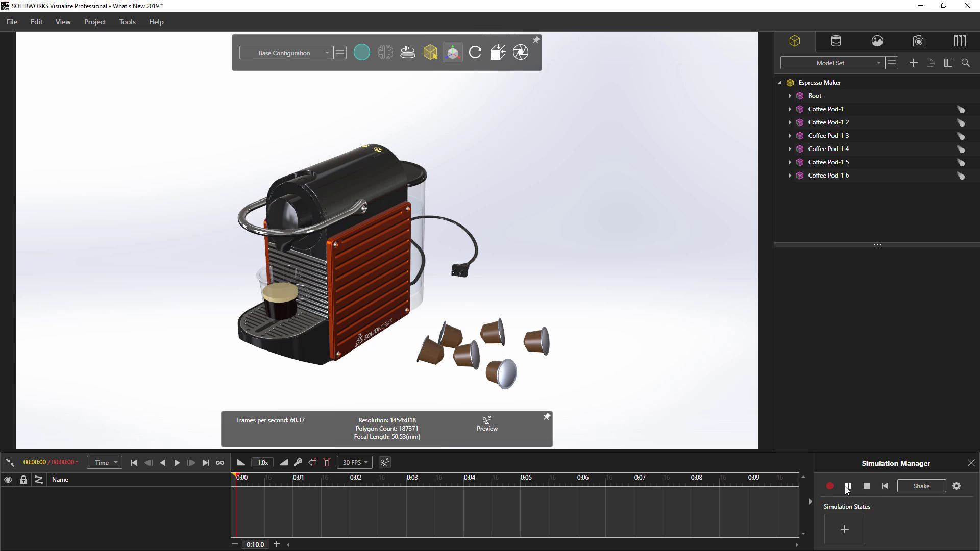
click(845, 531)
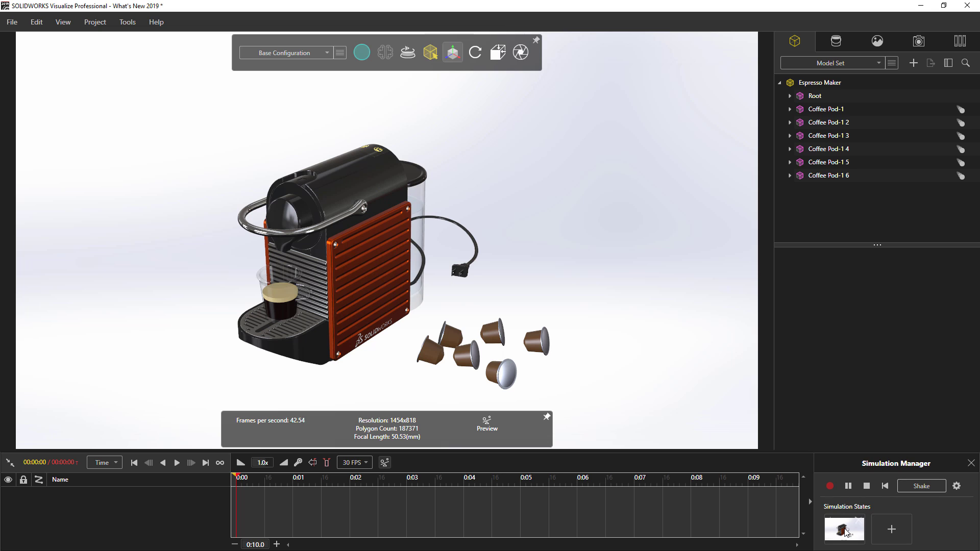
- Restore the saved fallen-pod simulation state and view the brew head from above
click(868, 486)
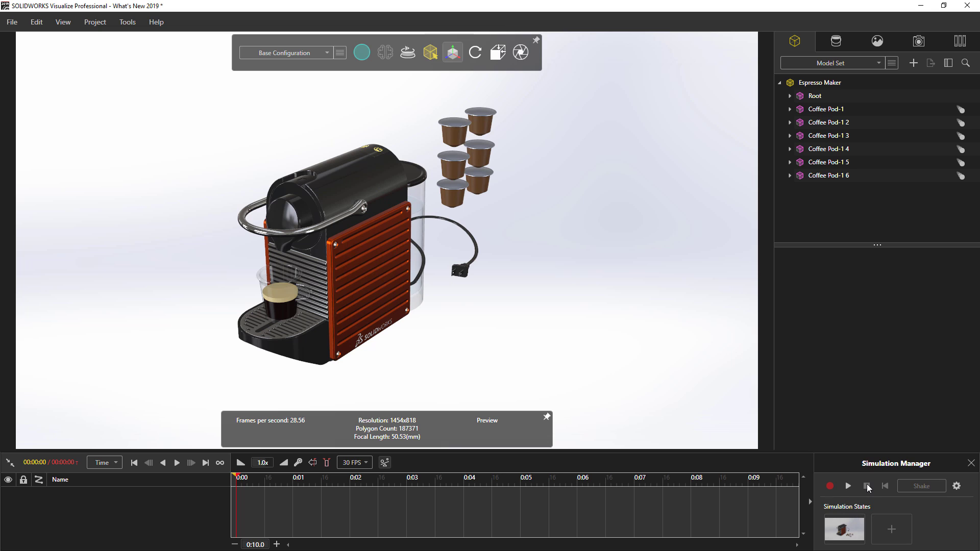
click(843, 531)
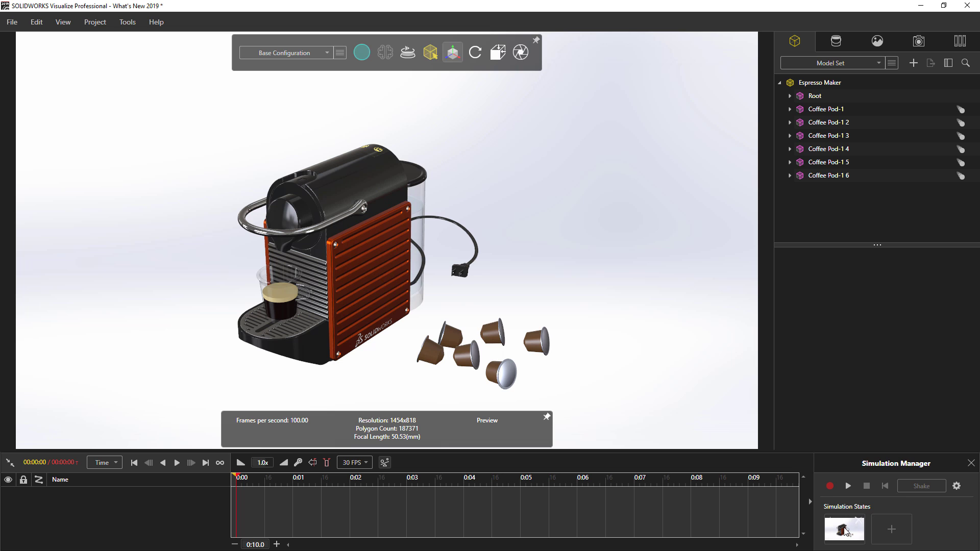
middle_drag(509, 278, 547, 278)
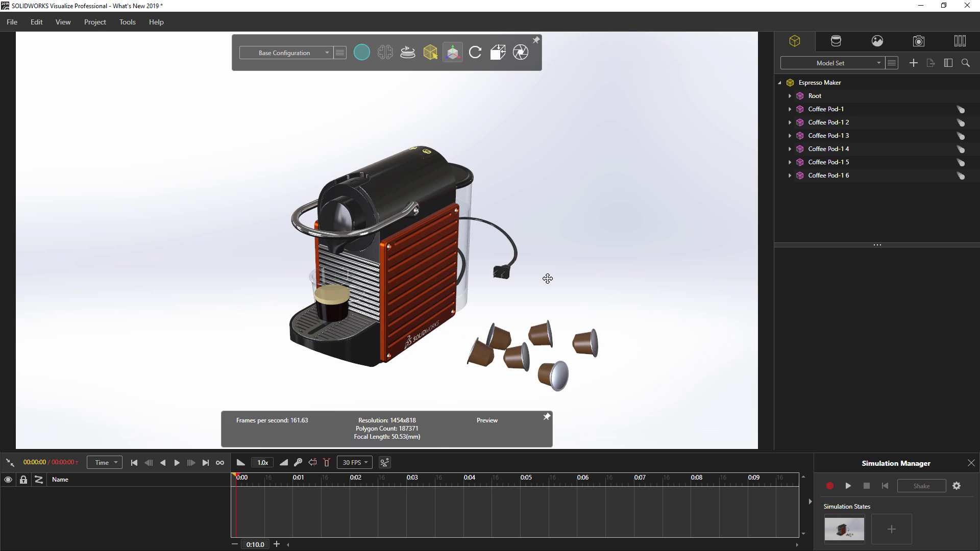
scroll(327, 210, up, 6)
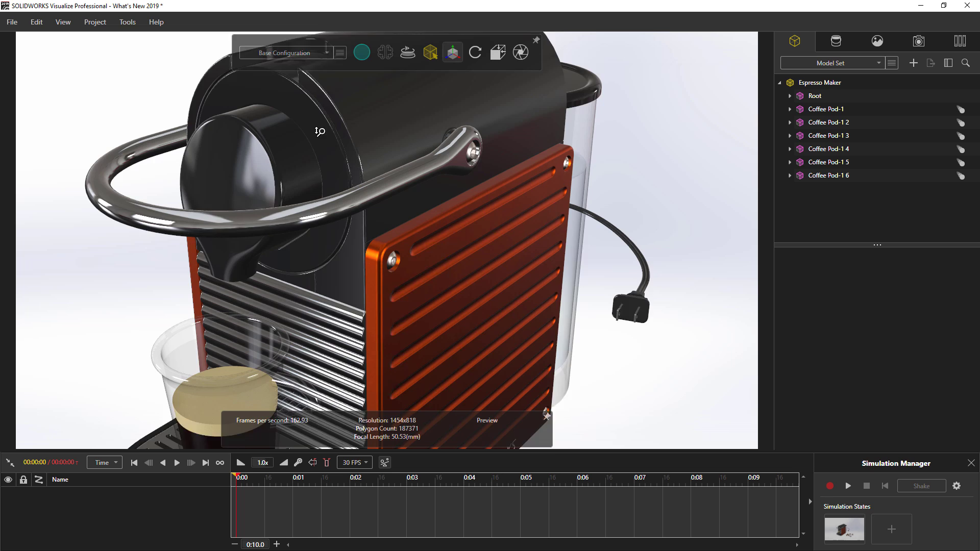
drag(297, 185, 678, 131)
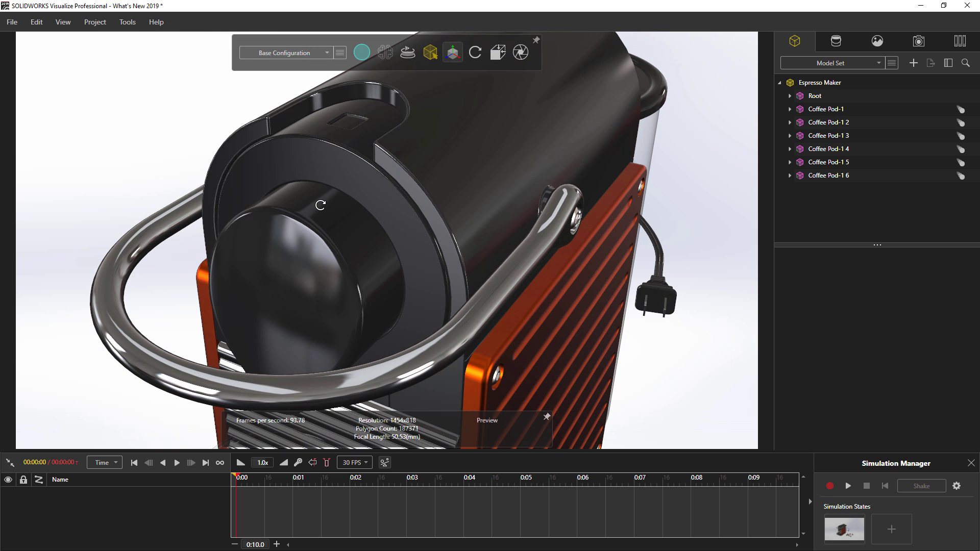
- Create a new video decal from Timer.mp4 in the What's New 2019 folder
click(840, 39)
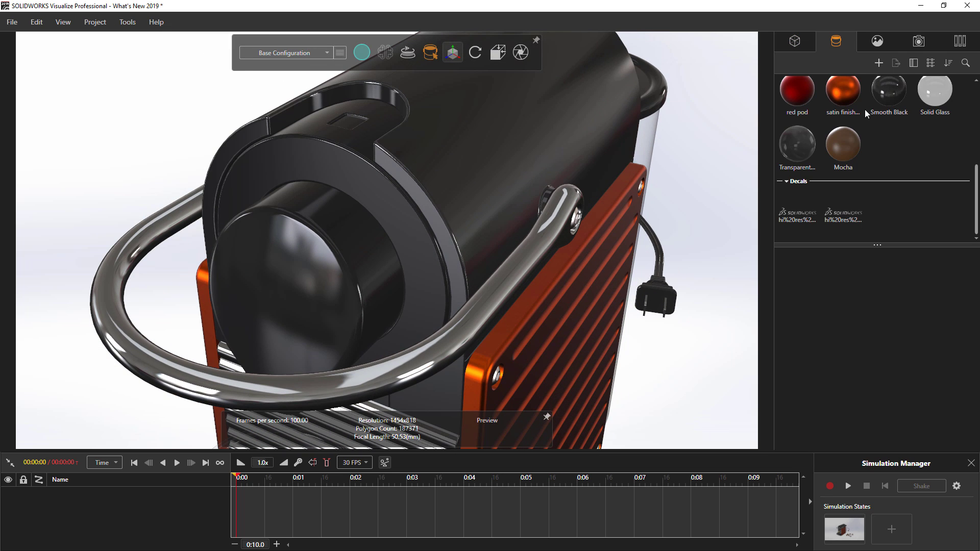
right_click(906, 209)
mouse_move(837, 234)
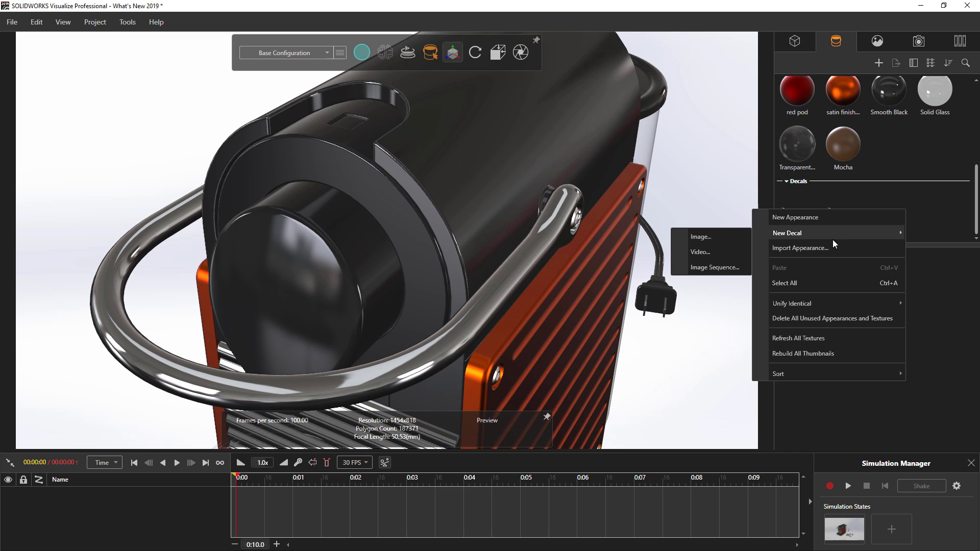
click(708, 256)
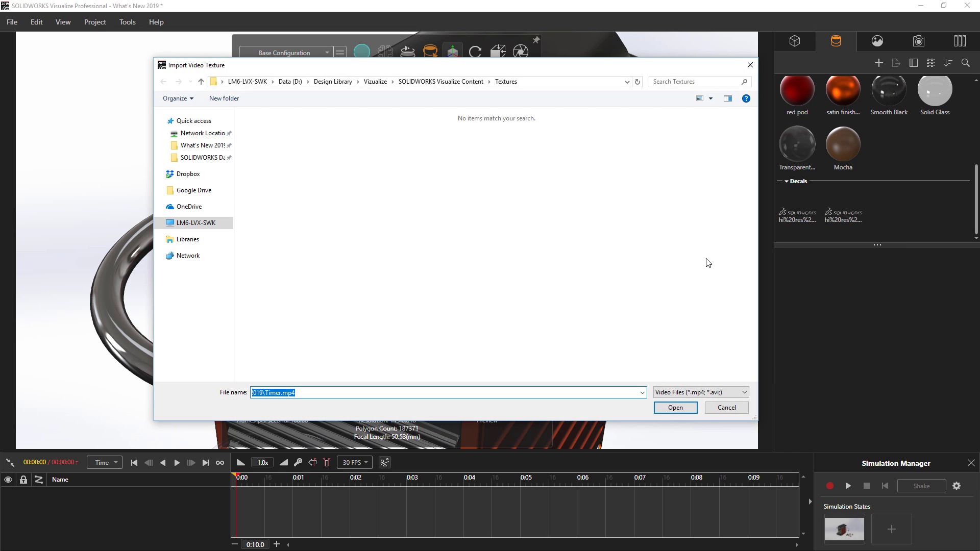
click(200, 146)
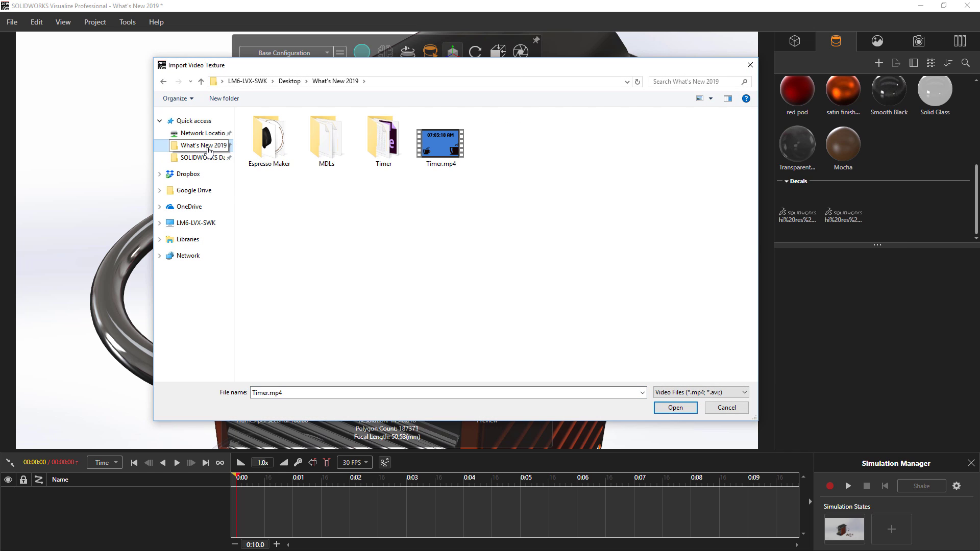
double_click(458, 152)
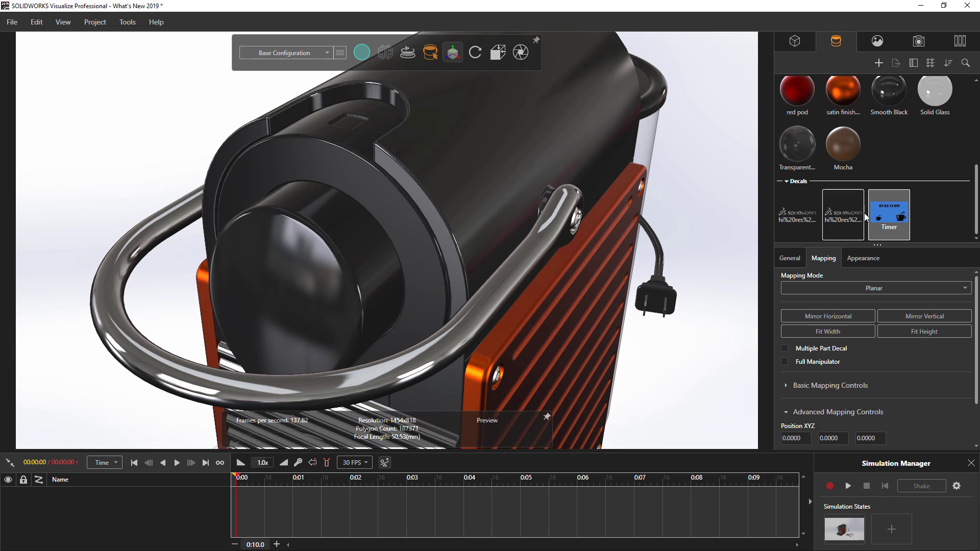
- Apply the Timer decal to the brew head front, enlarged and tilted to fit
drag(890, 213, 270, 298)
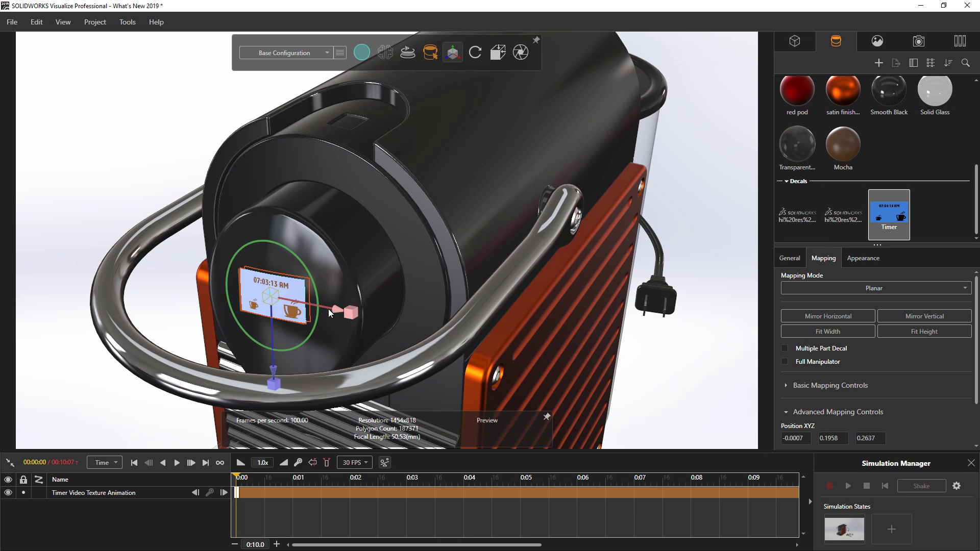
drag(317, 341, 349, 330)
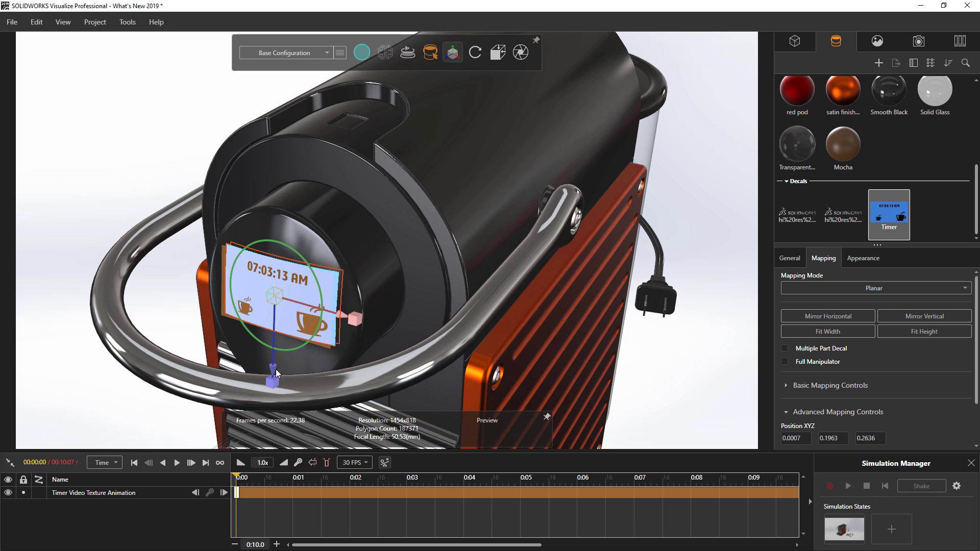
click(150, 144)
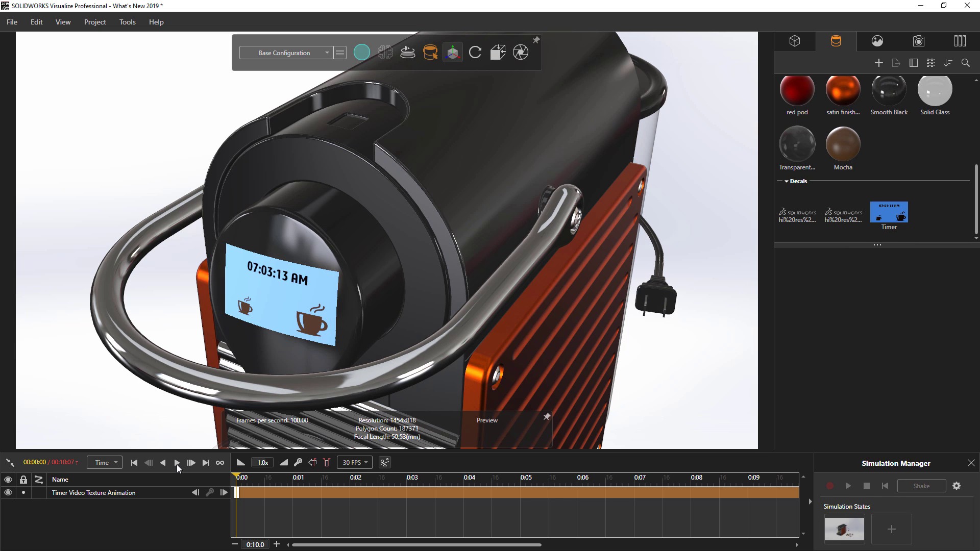
- Play the timeline so the Timer decal's clock ticks, stop at 0, and zoom out
click(177, 463)
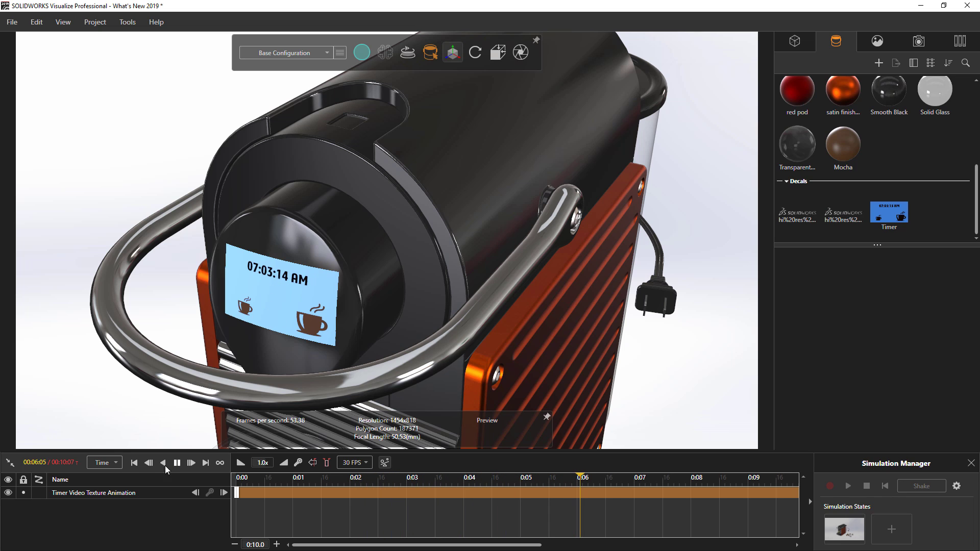
click(134, 463)
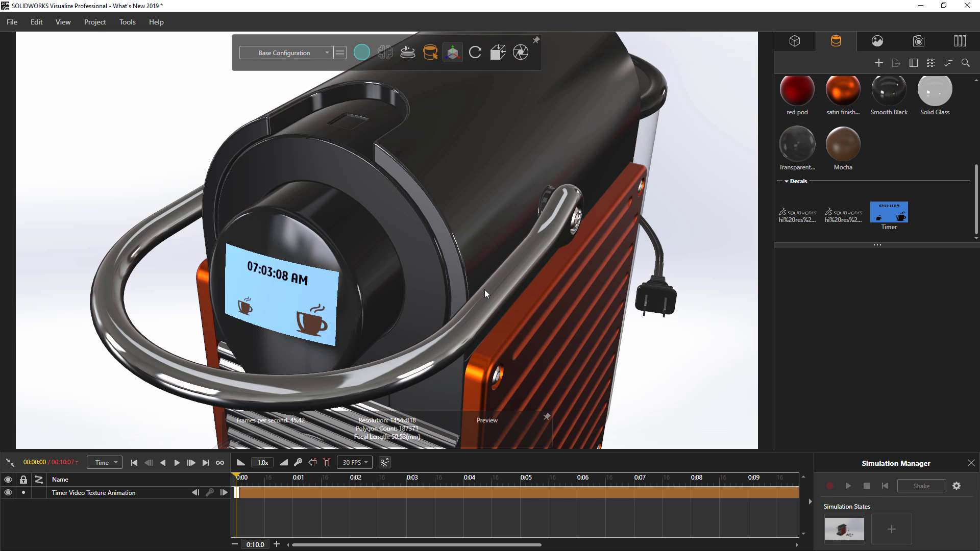
scroll(503, 337, down, 5)
- Reframe the espresso maker in view and switch the render mode to Fast
middle_drag(576, 344, 569, 318)
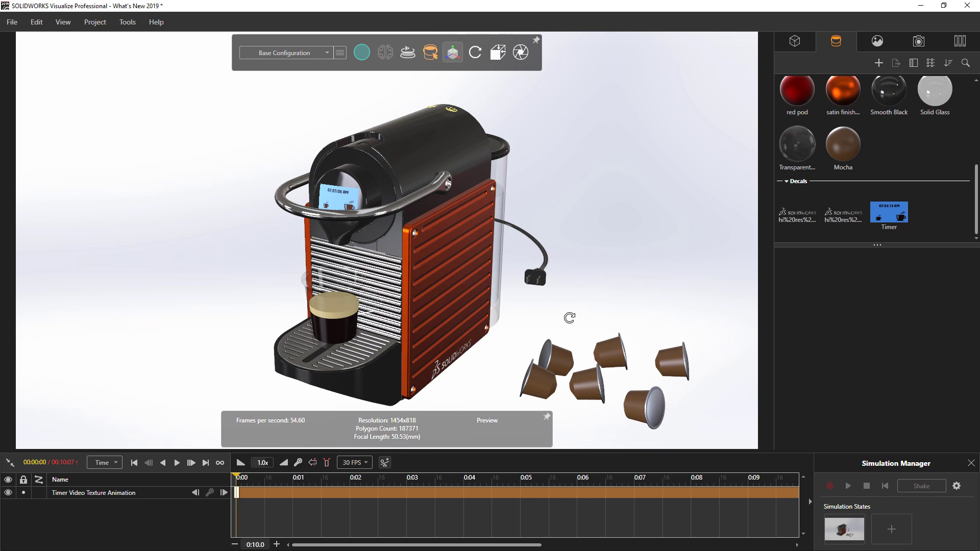
middle_drag(598, 279, 541, 269)
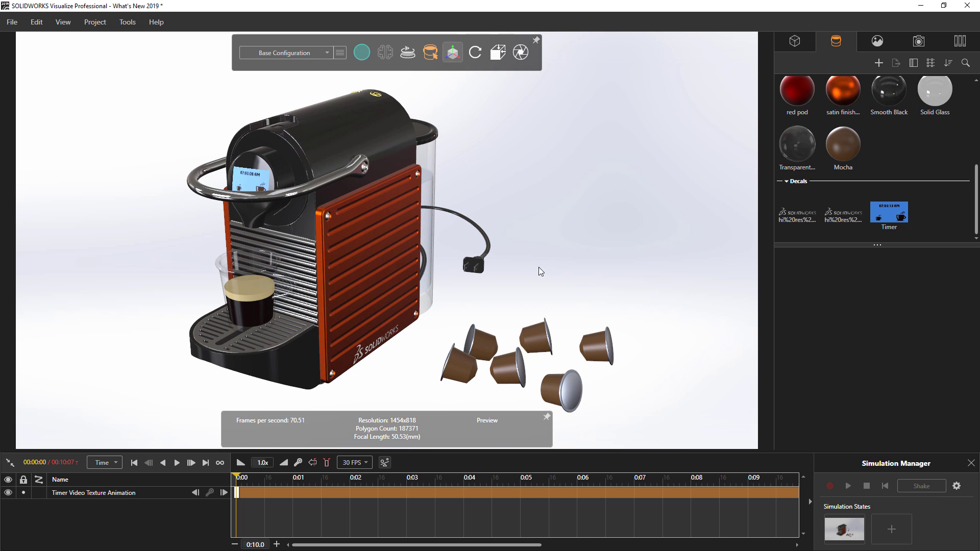
click(363, 52)
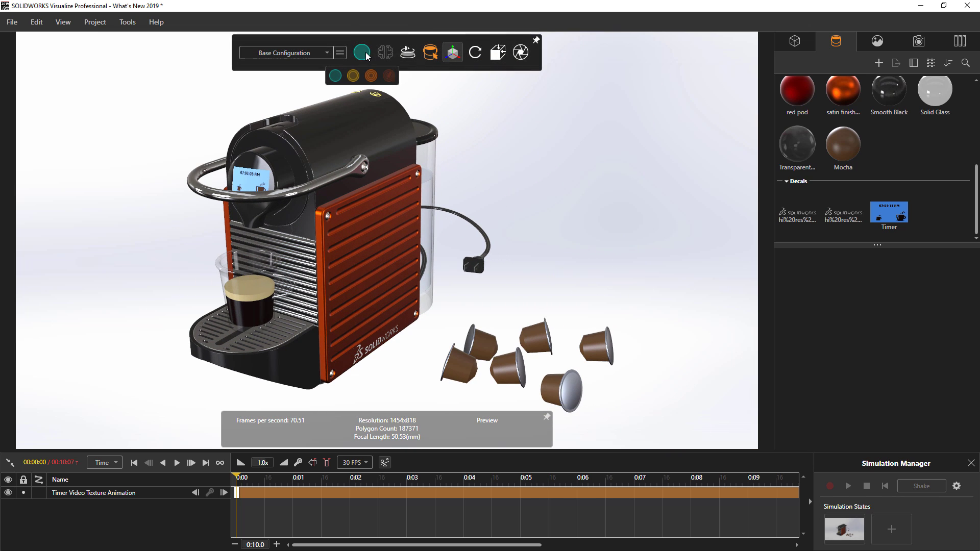
click(345, 76)
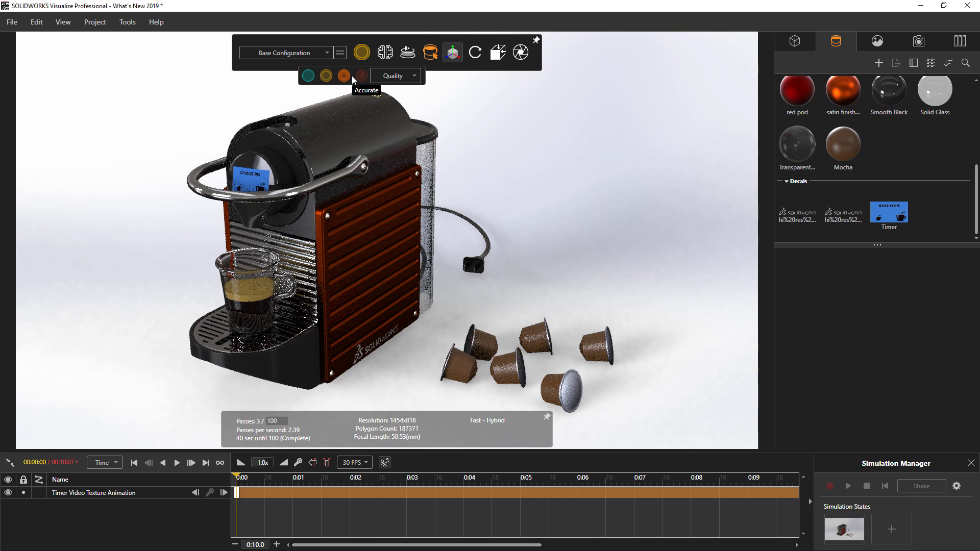
- Compare the render with denoising on and off, orbit slightly, and leave denoising on
click(387, 54)
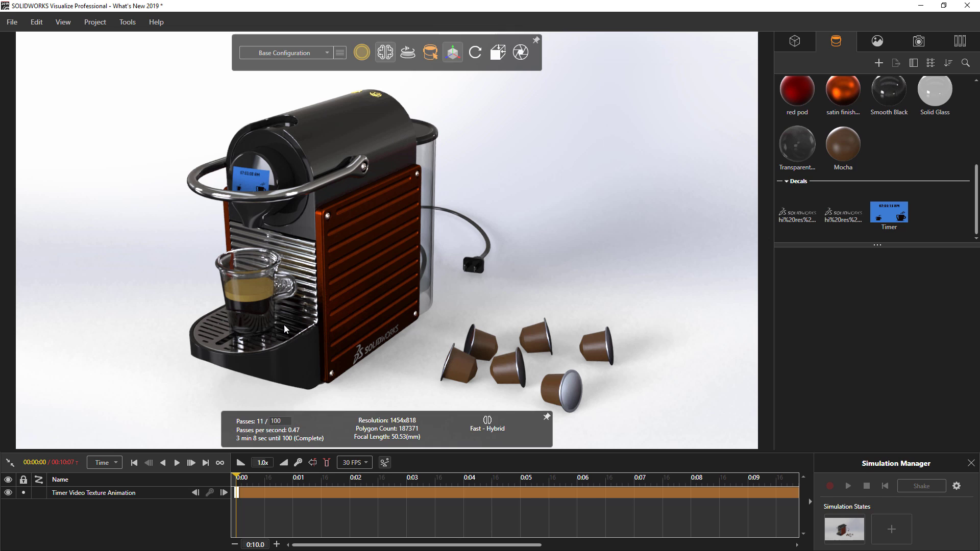
click(388, 55)
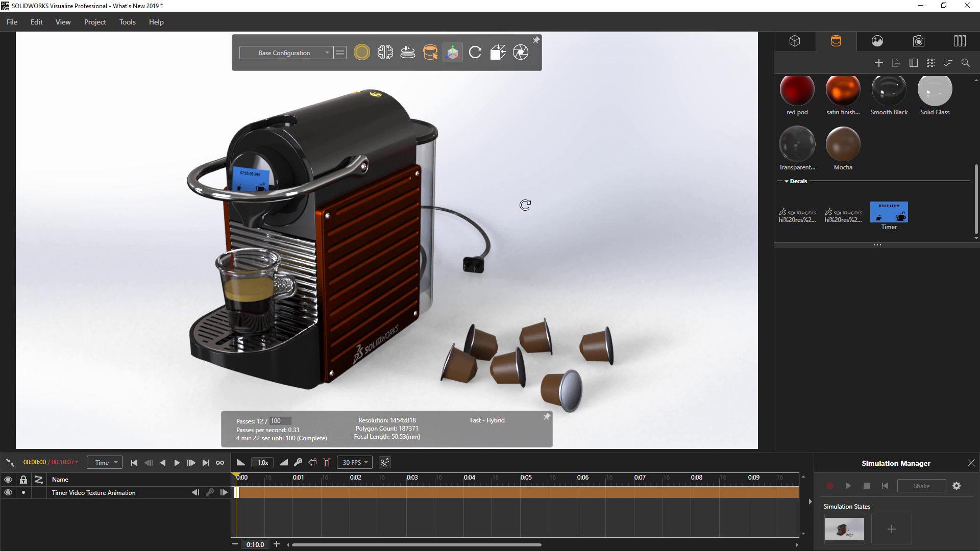
drag(529, 207, 530, 209)
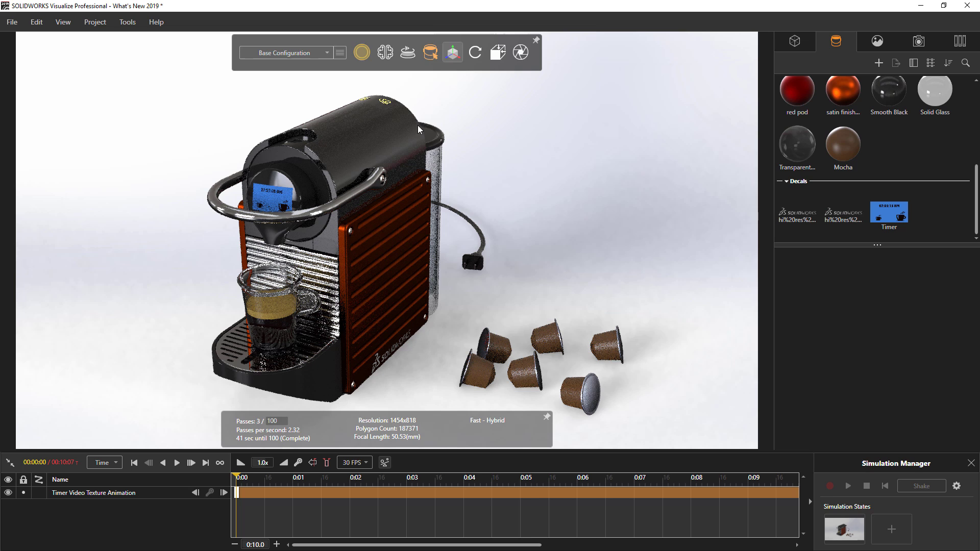
click(385, 53)
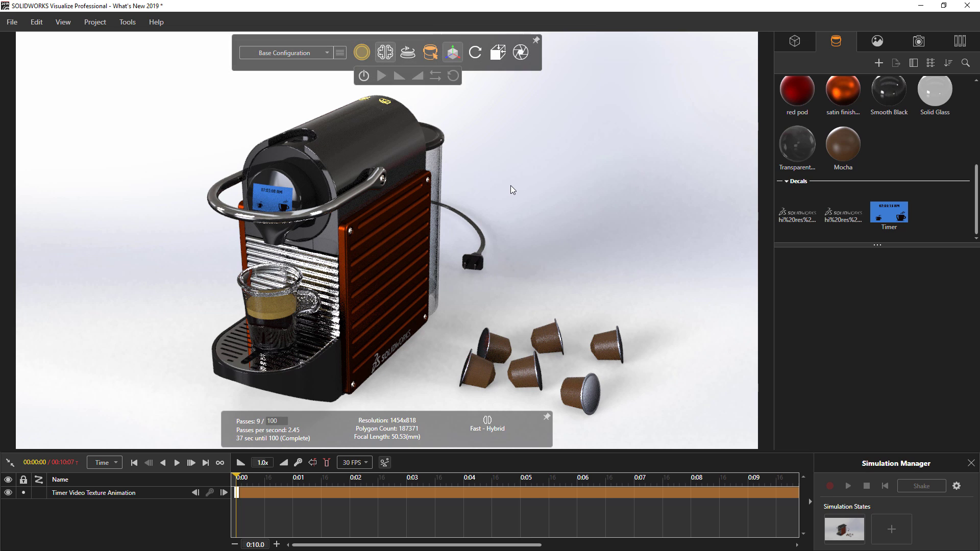
- Import Soft.mdl from What's New 2019 > MDLs into the appearance library
right_click(906, 147)
click(848, 182)
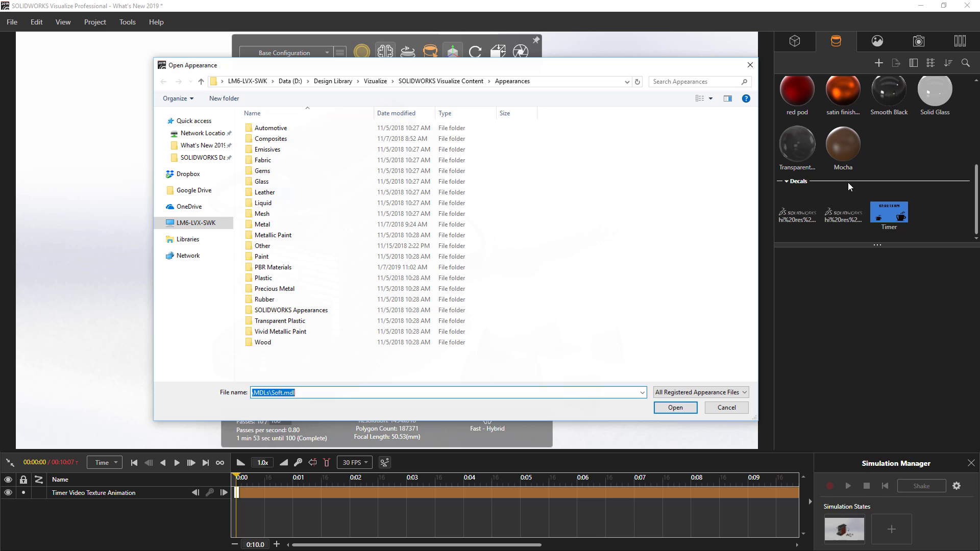
click(203, 146)
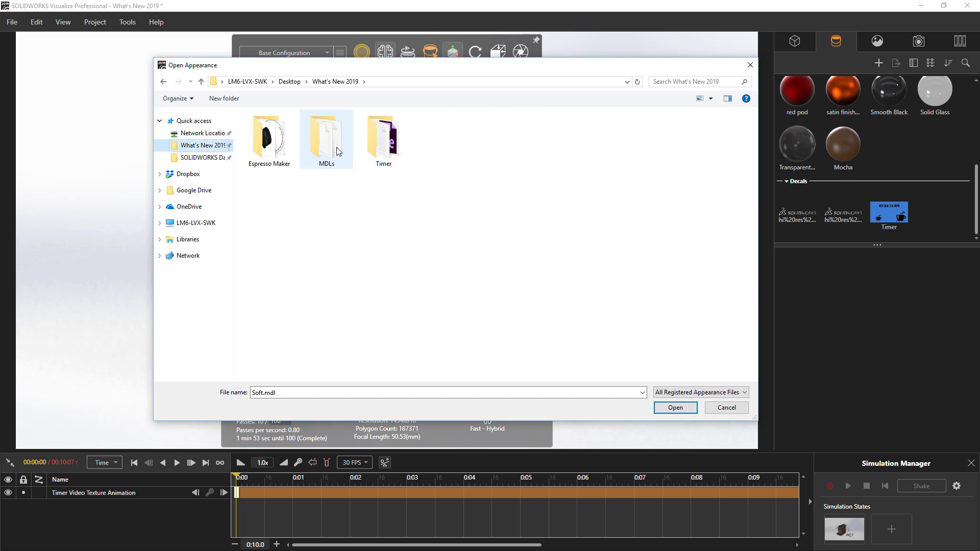
double_click(337, 151)
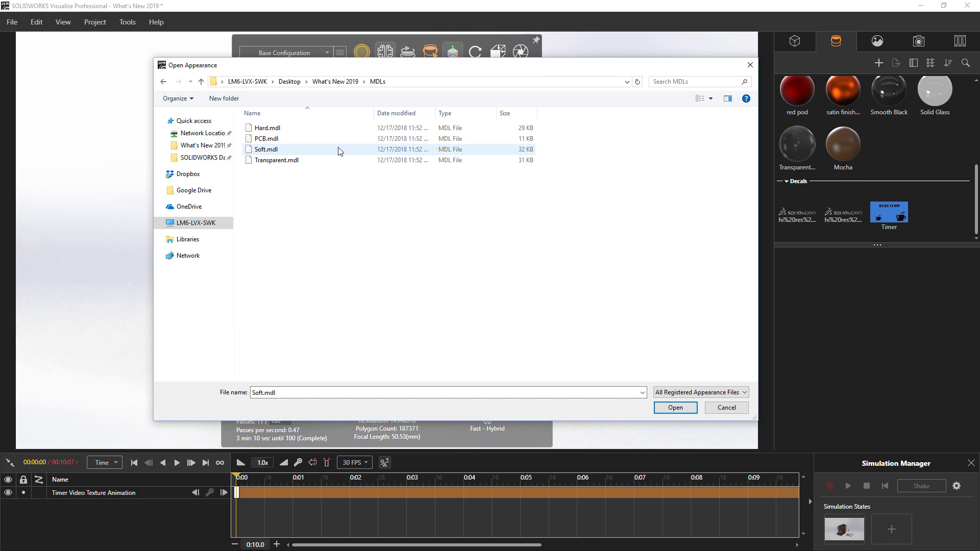
double_click(338, 150)
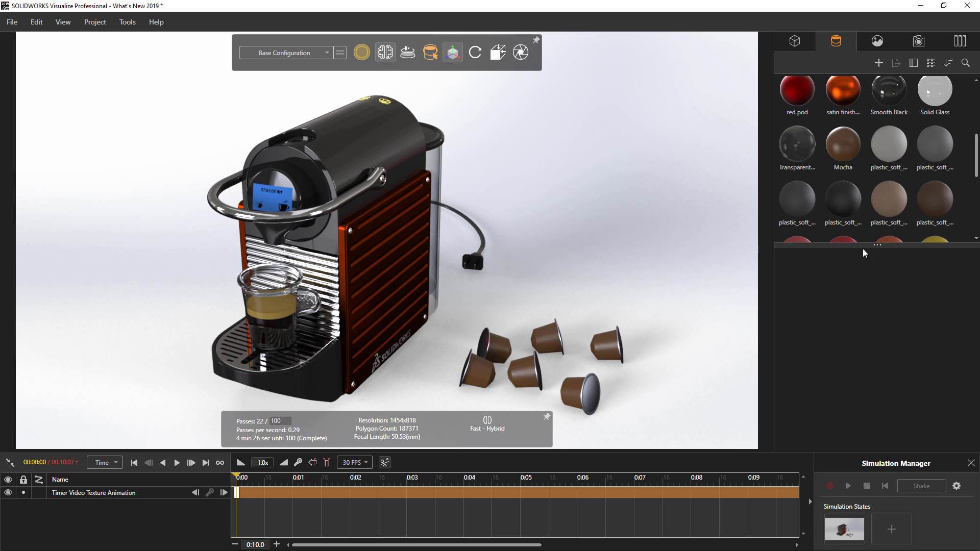
- Enlarge the appearance library and drop red, orange, yellow, blue, green and brown plastic_soft onto six separate pods
drag(878, 244, 877, 411)
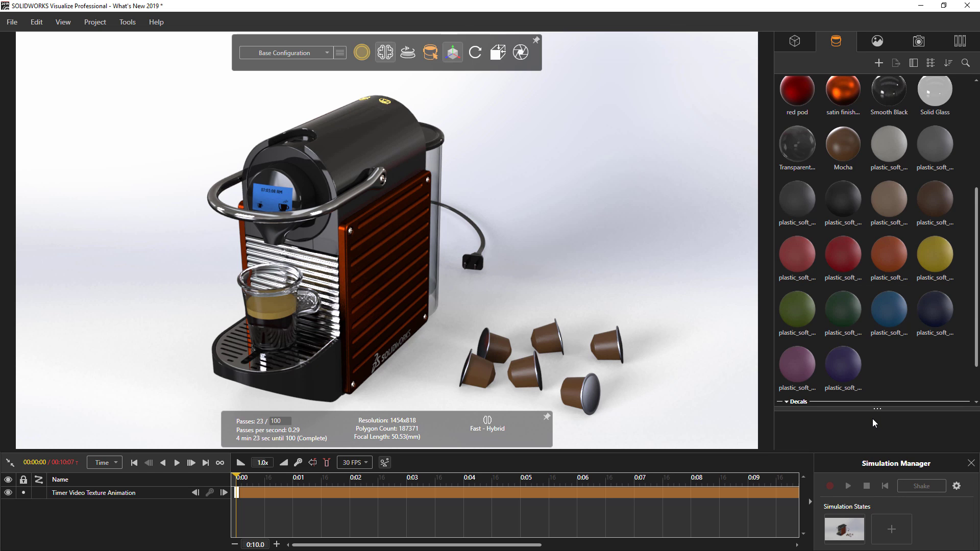
drag(843, 254, 504, 353)
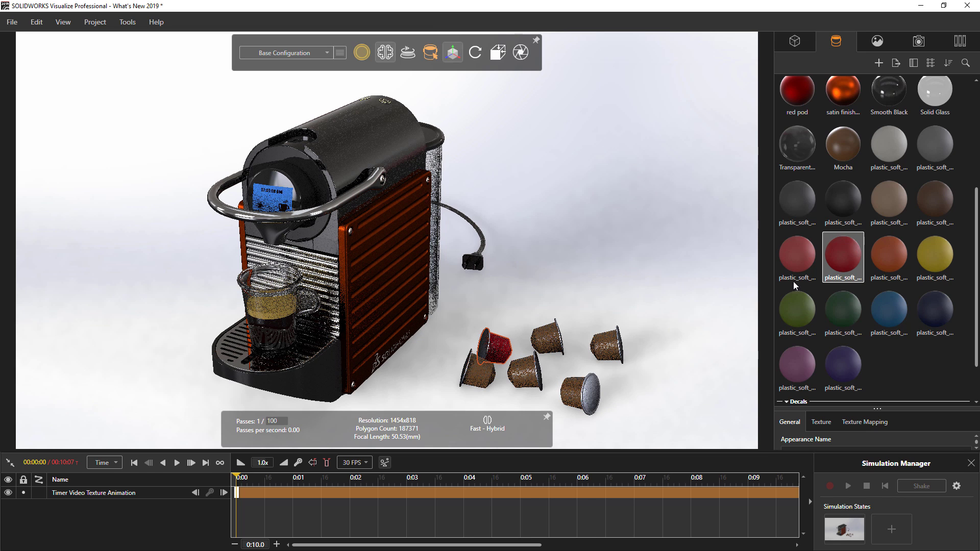
drag(894, 256, 487, 375)
drag(933, 258, 549, 335)
click(870, 321)
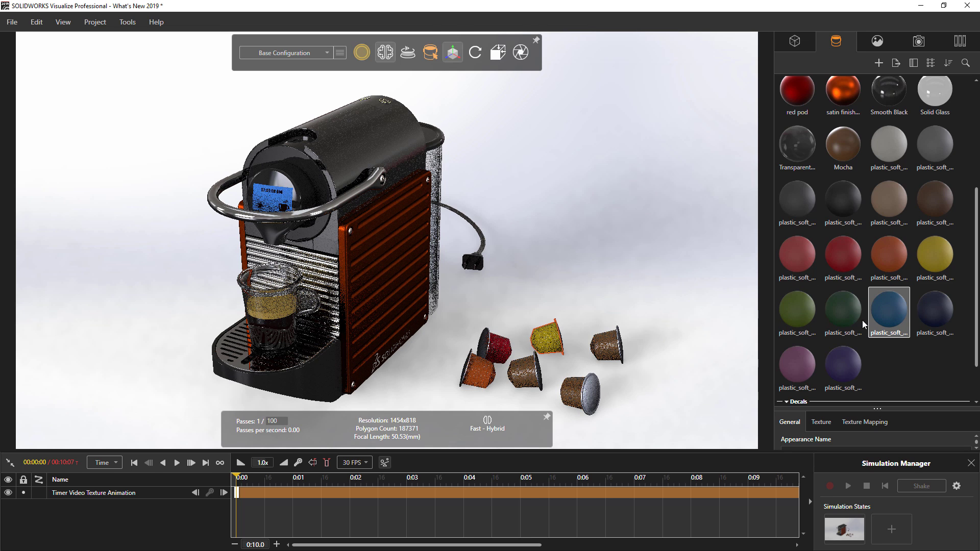
drag(864, 325, 526, 371)
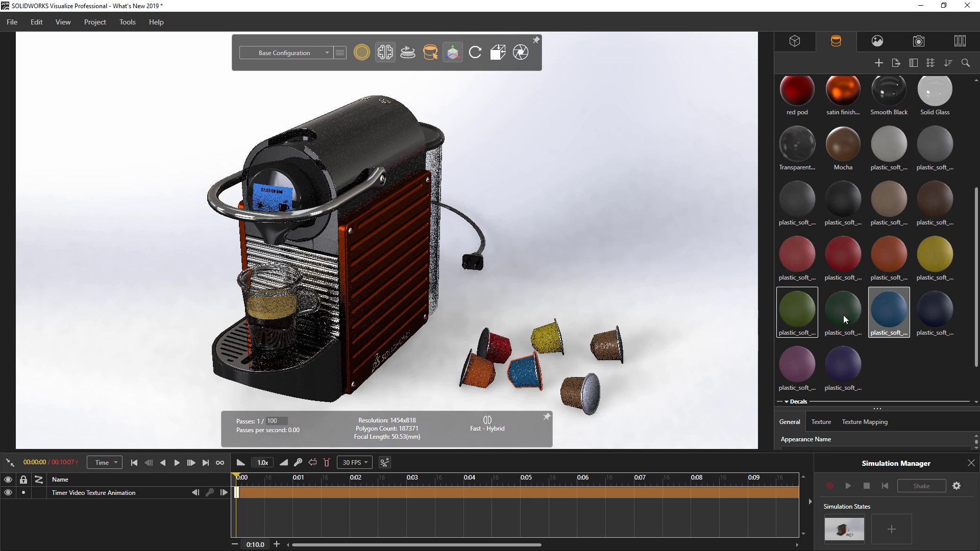
drag(844, 315, 608, 349)
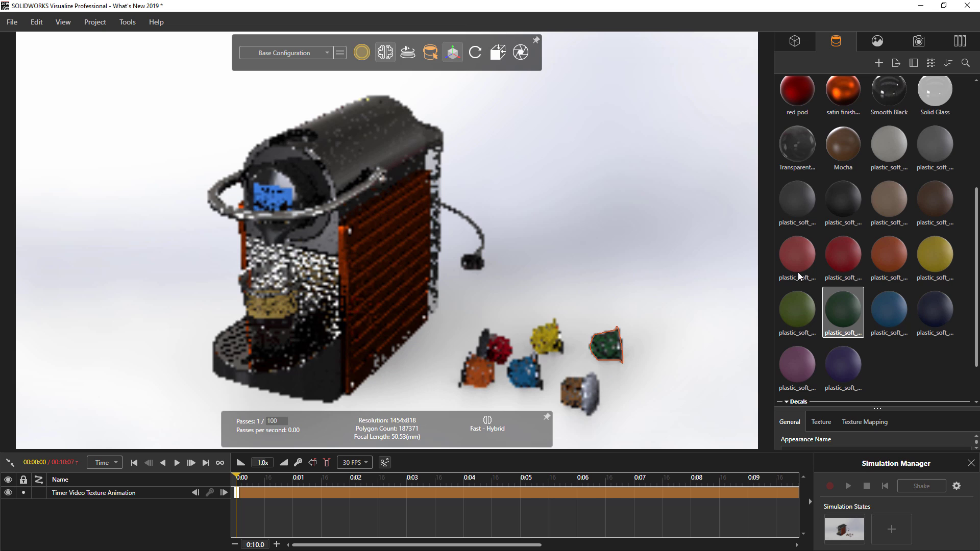
drag(933, 207, 577, 385)
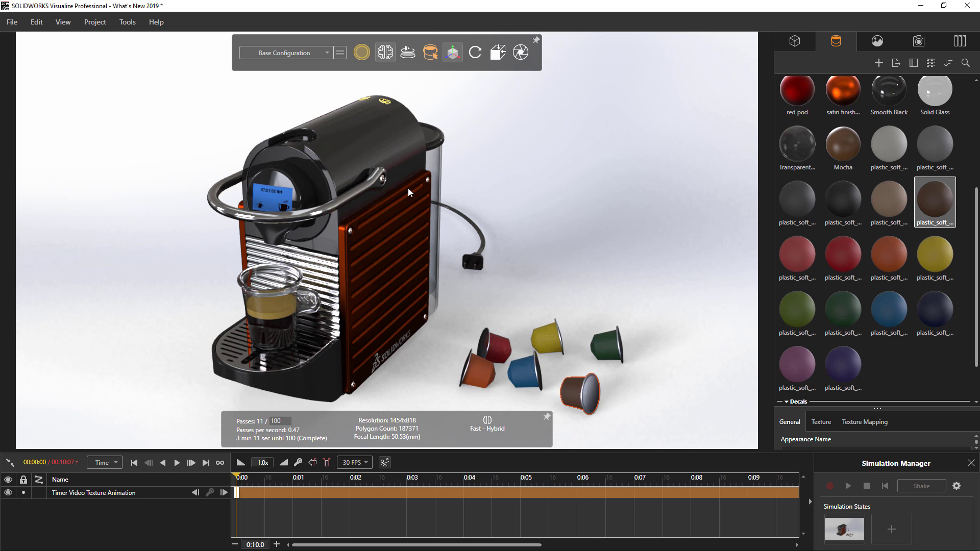
- Rename the keyboard shortcut set to 'My Shortcuts'
click(128, 23)
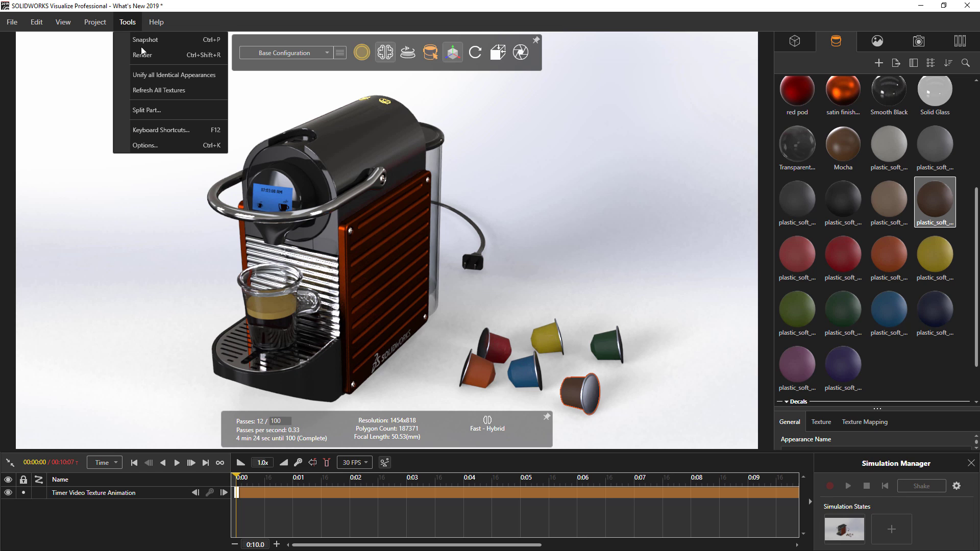
click(179, 131)
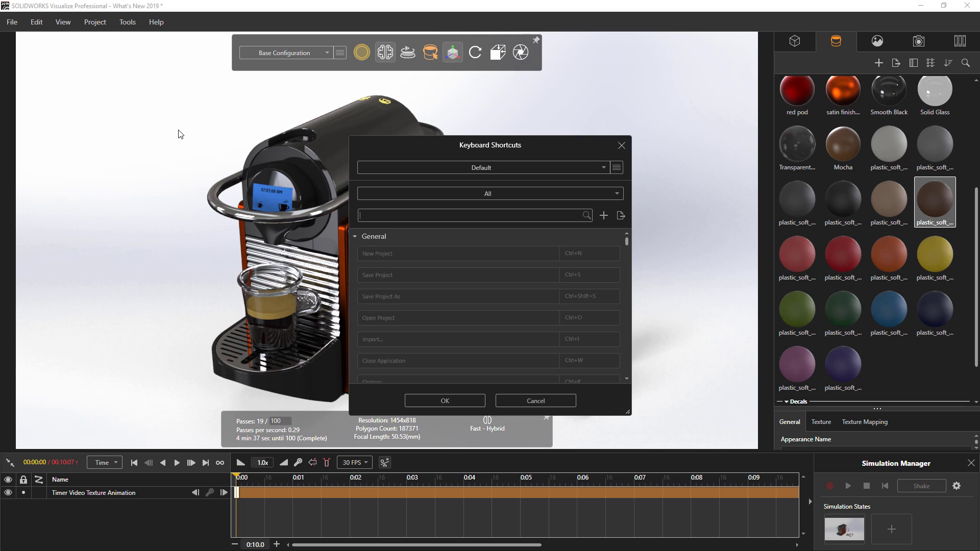
click(617, 171)
click(599, 190)
text(My Shortcuts)
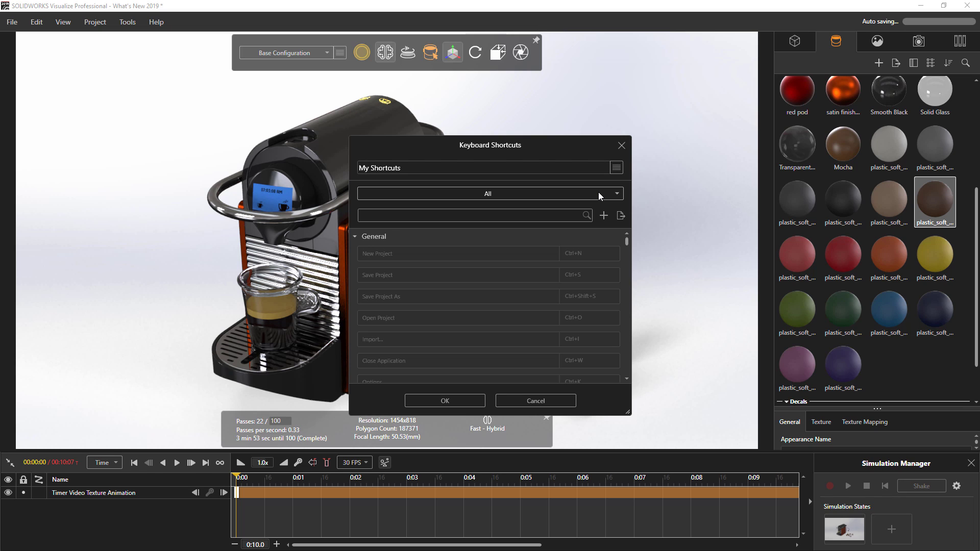
key(Return)
- Bind the Render command to Ctrl+Shift+R and confirm the shortcut changes
scroll(610, 278, down, 3)
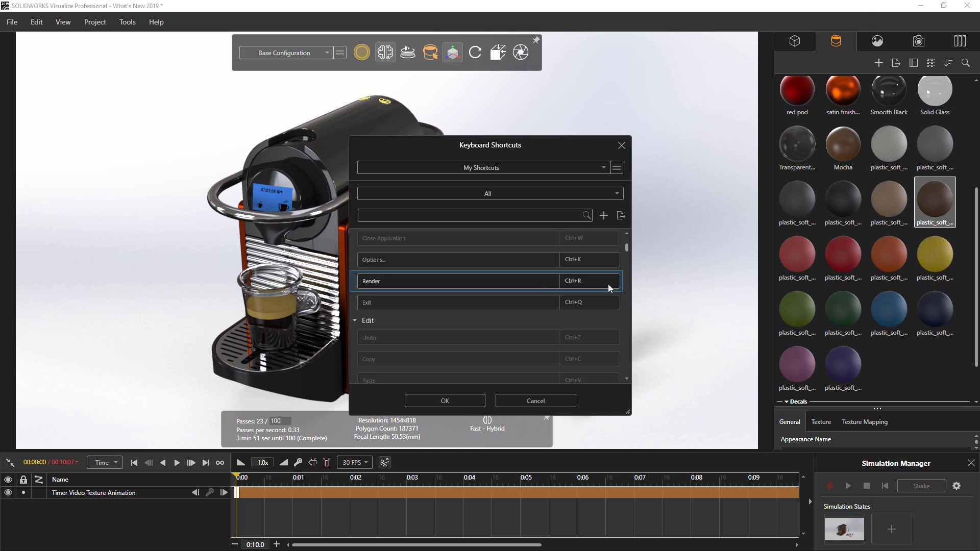
double_click(592, 282)
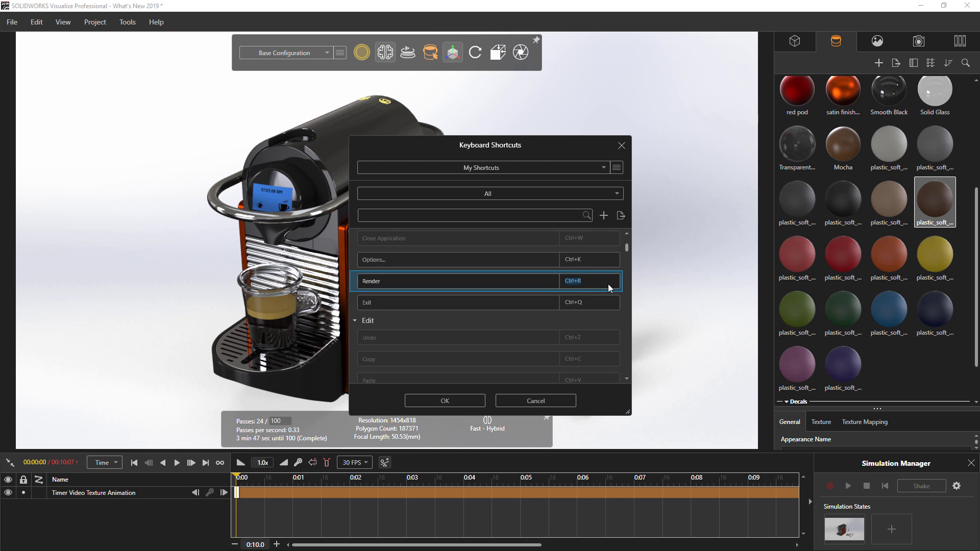
key(ctrl+shift+r)
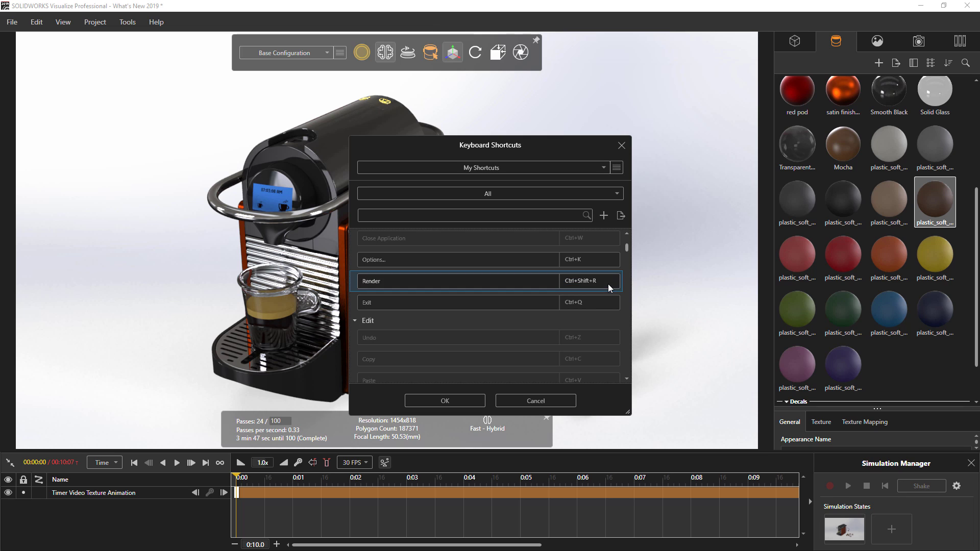
click(469, 403)
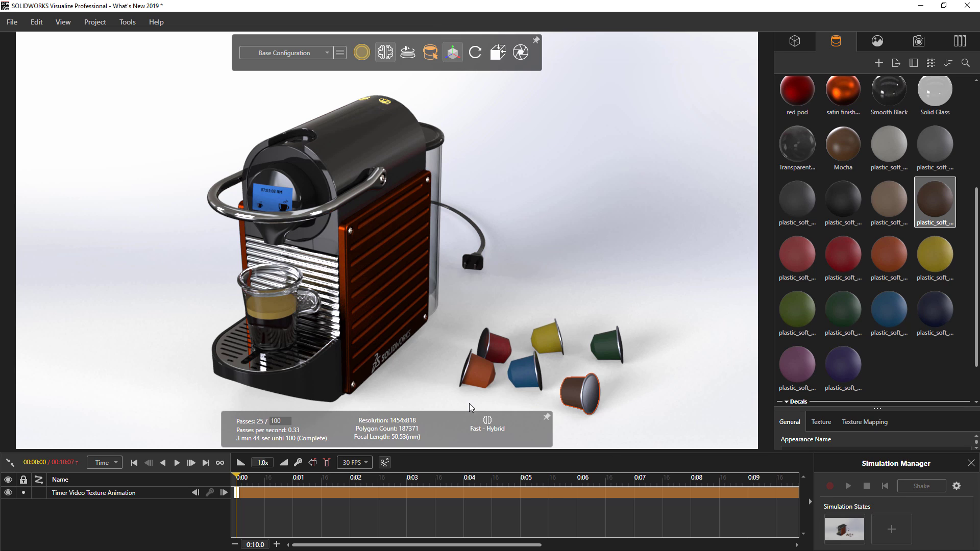
- Use the new Ctrl+Shift+R shortcut to show the What's New 2019 MPEG-4 animation output settings
key(ctrl+shift+r)
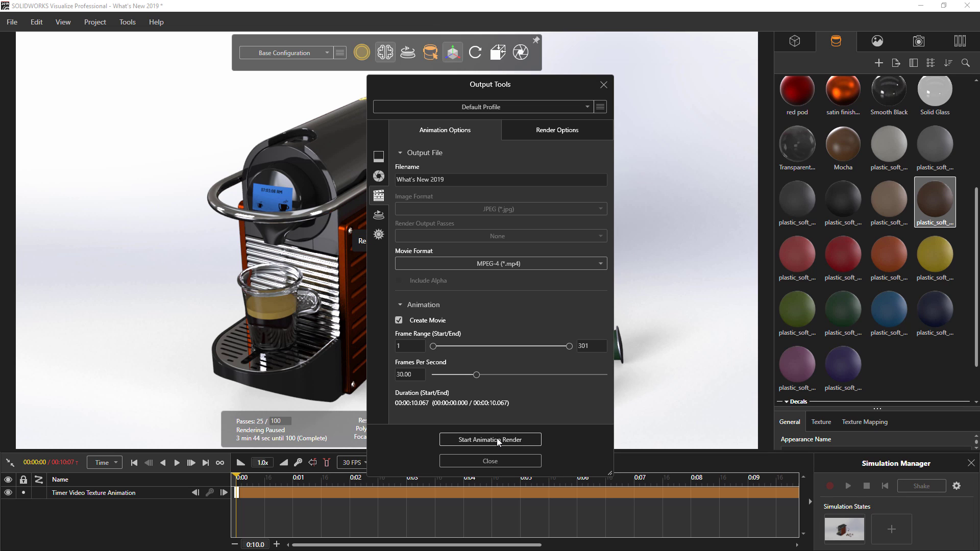